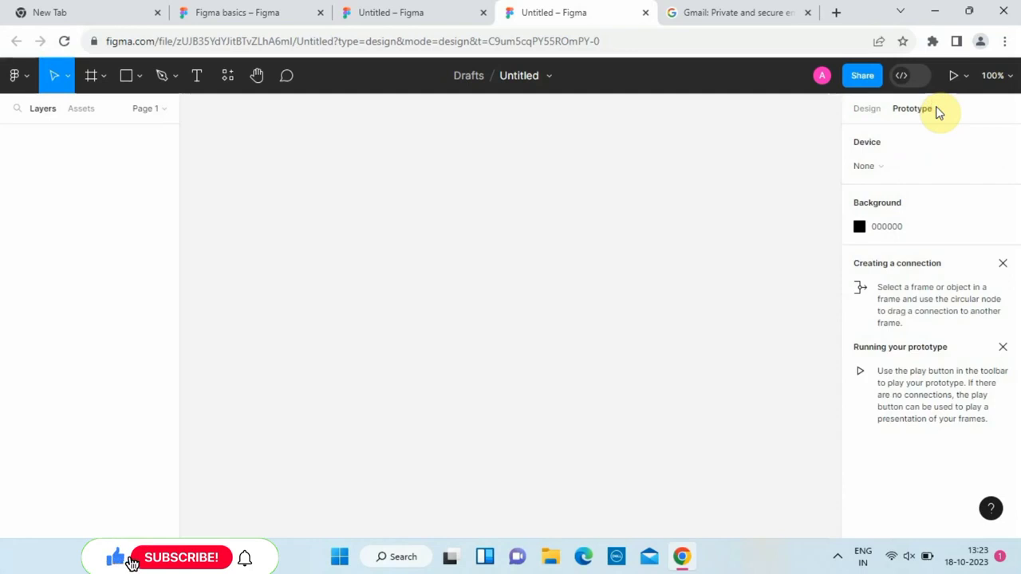
Step: Dismiss the prototype tips and set the prototype device to iPhone 14 Plus
left_click(1004, 264)
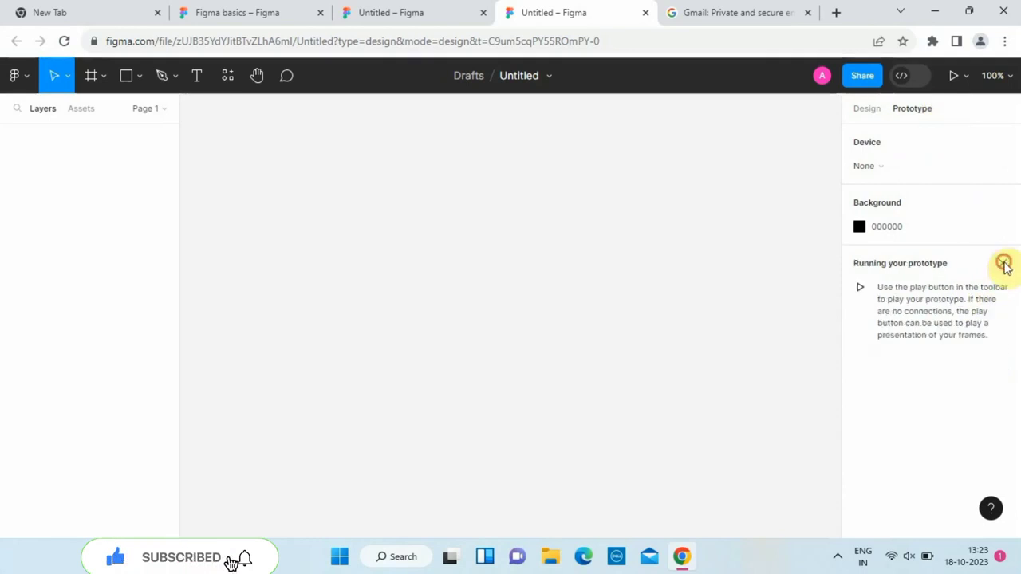
left_click(1003, 263)
left_click(956, 169)
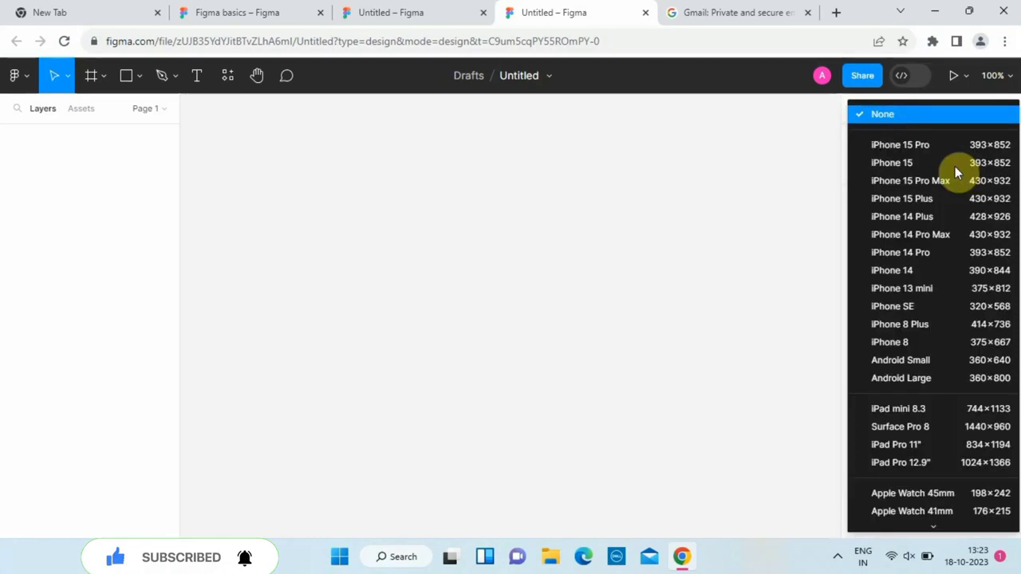
left_click(905, 216)
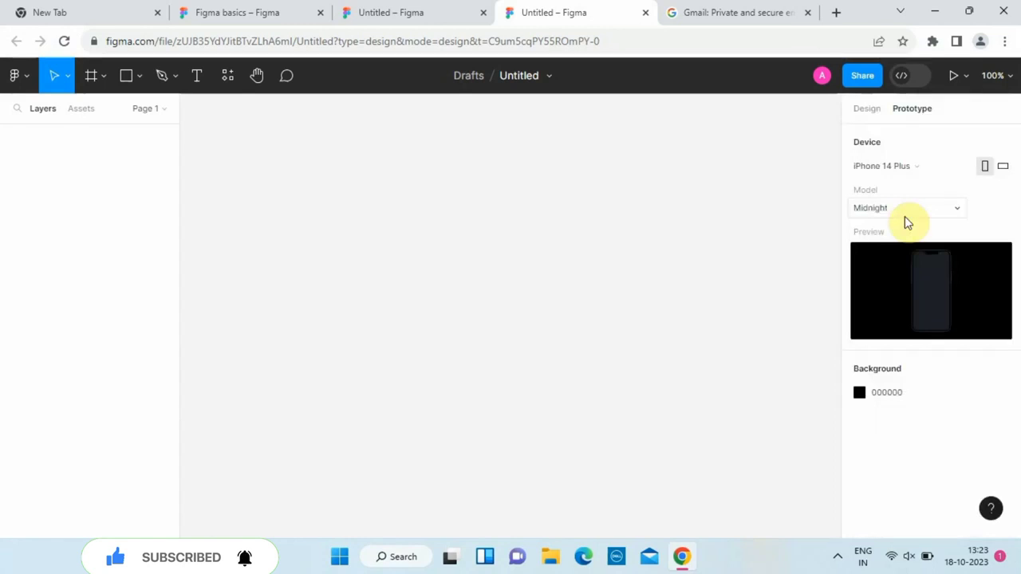
Step: Add an iPhone 14 Plus frame, move it to the left of the canvas and show its design properties
left_click(102, 77)
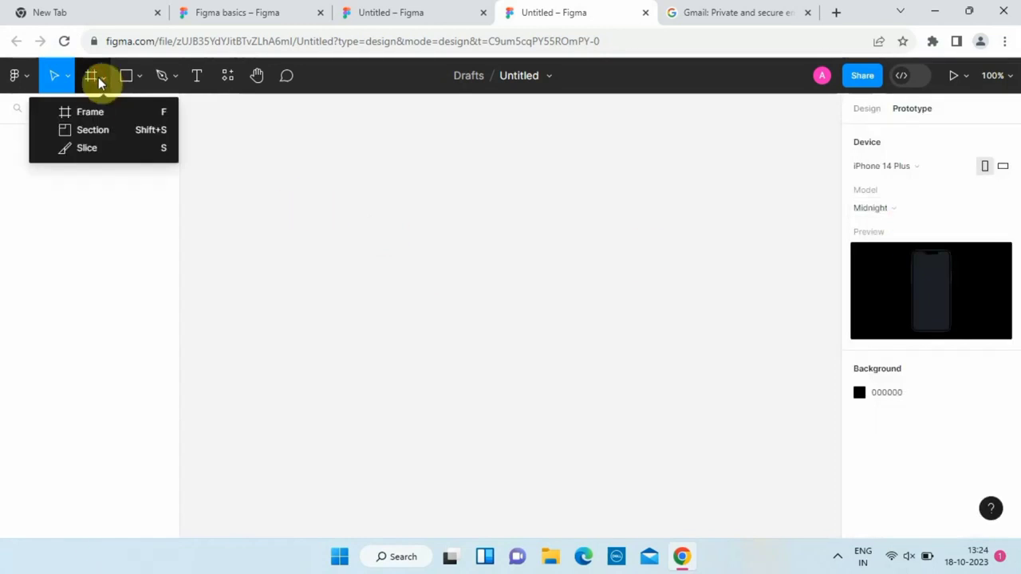
left_click(88, 112)
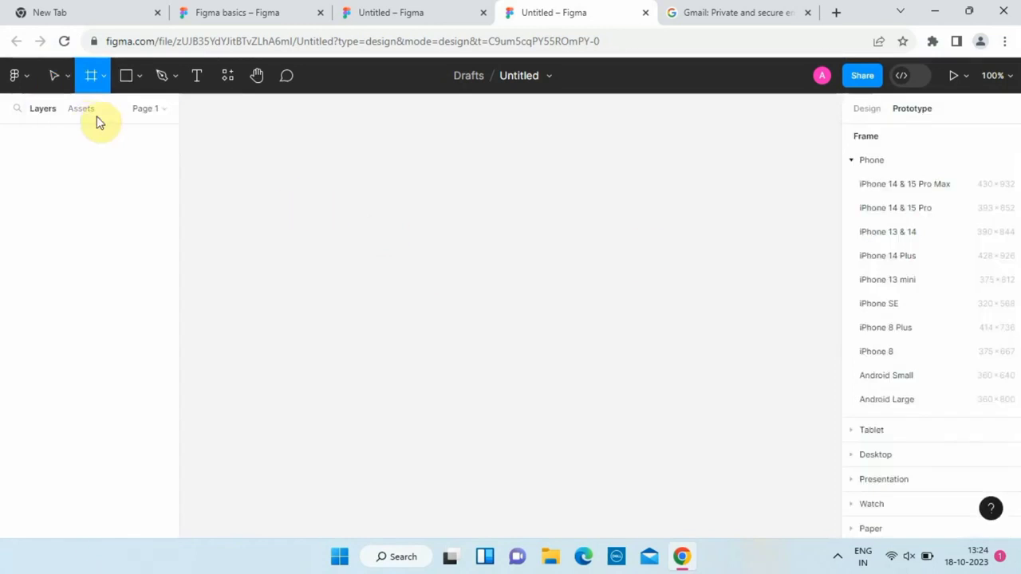
left_click(902, 266)
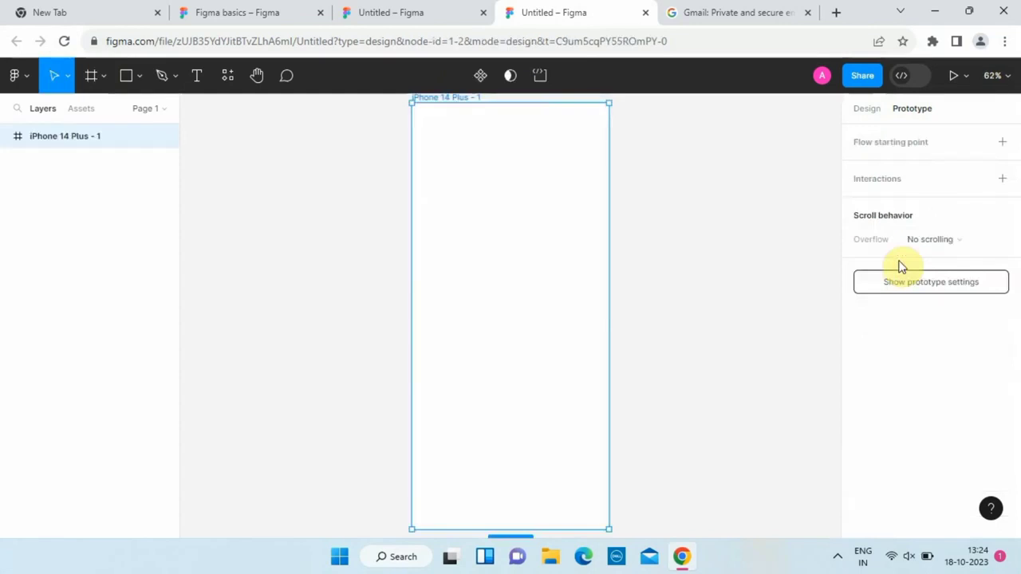
left_click_drag(547, 288, 335, 269)
key("alt+8")
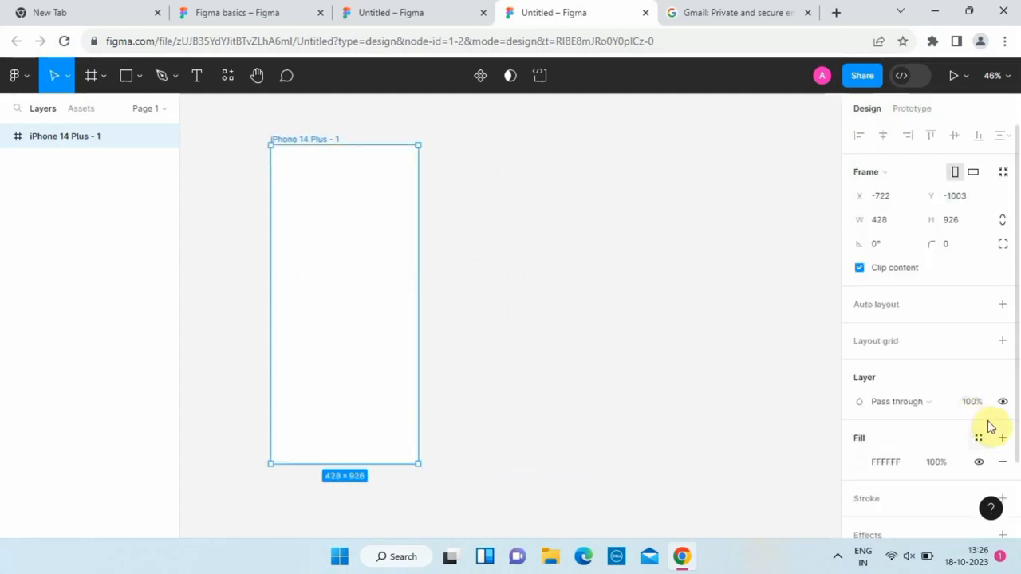
Step: Fill the iPhone 14 Plus frame with CB0000 and place a duplicate of it to its right
left_click(904, 463)
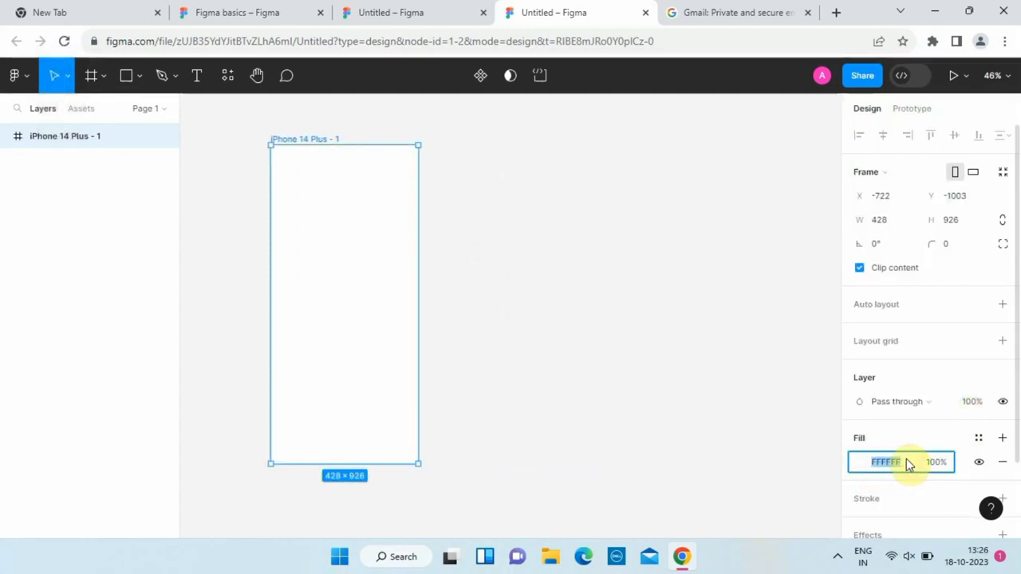
type("#CB0000")
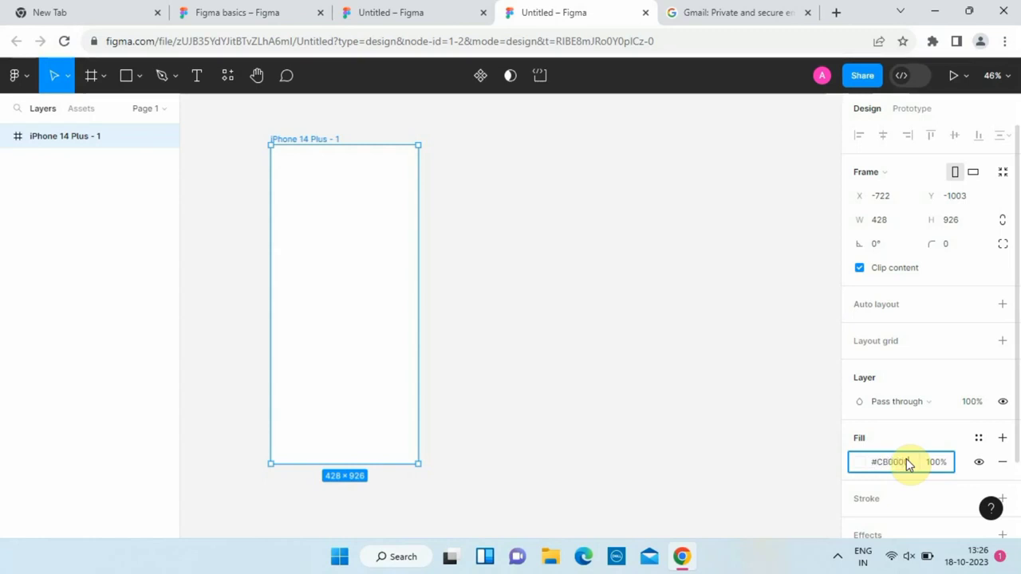
left_click(690, 423)
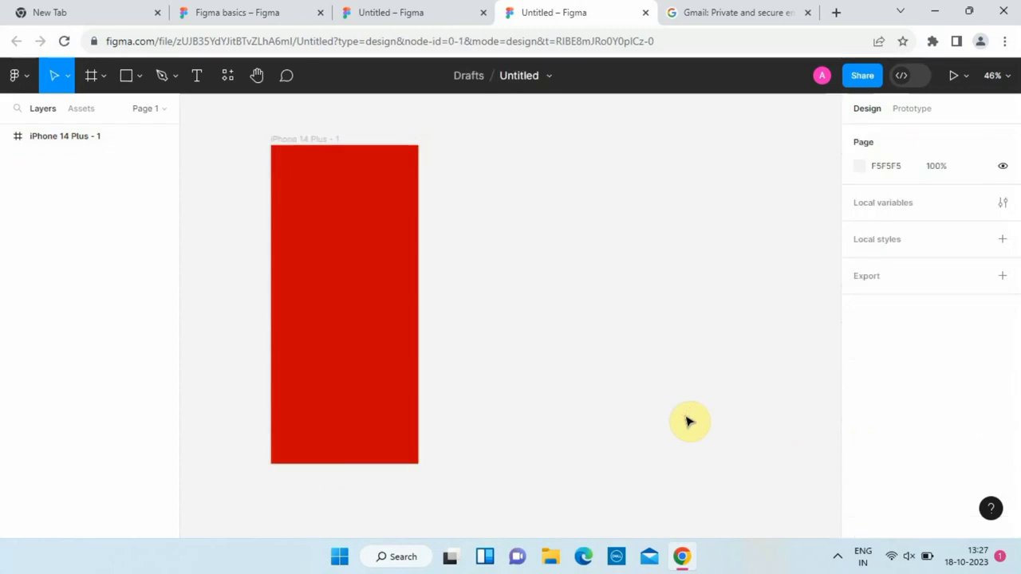
left_click_drag(328, 292, 522, 296, "alt")
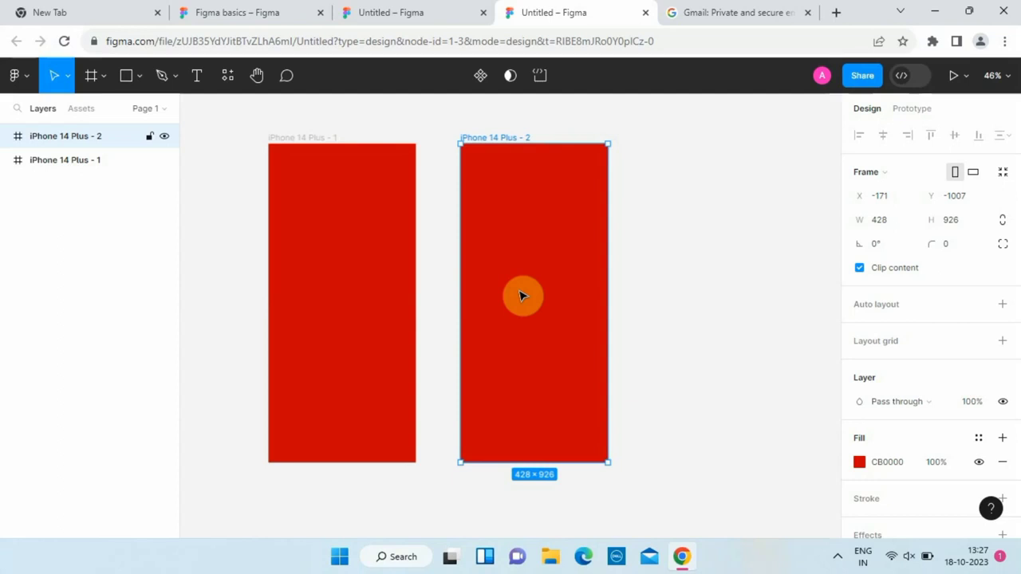
Step: Draw an ellipse near the middle of the second frame and size it to a 168 × 168 circle
left_click(139, 75)
left_click(96, 164)
left_click_drag(505, 275, 569, 323)
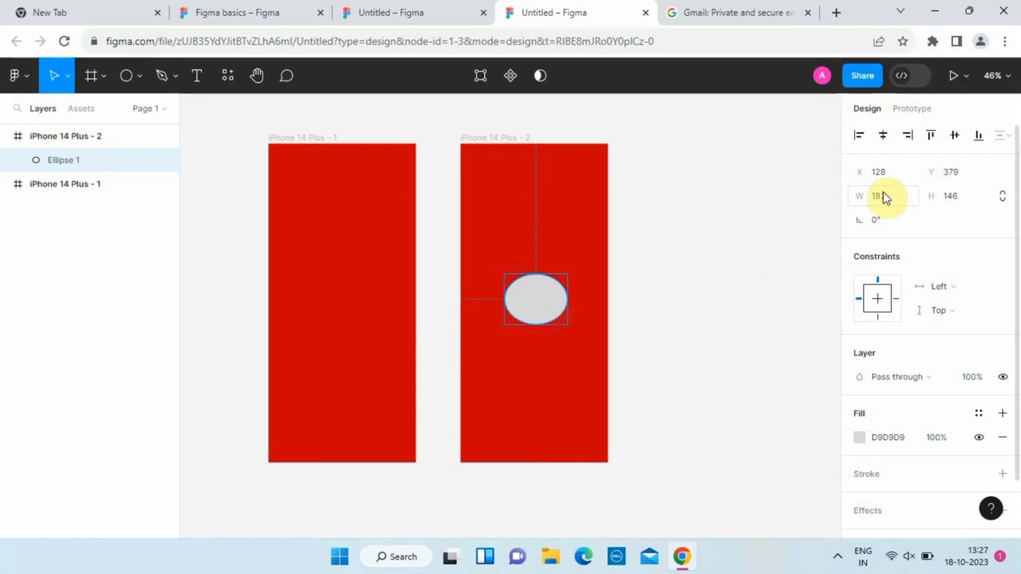
left_click(981, 201)
type("168")
key("Return")
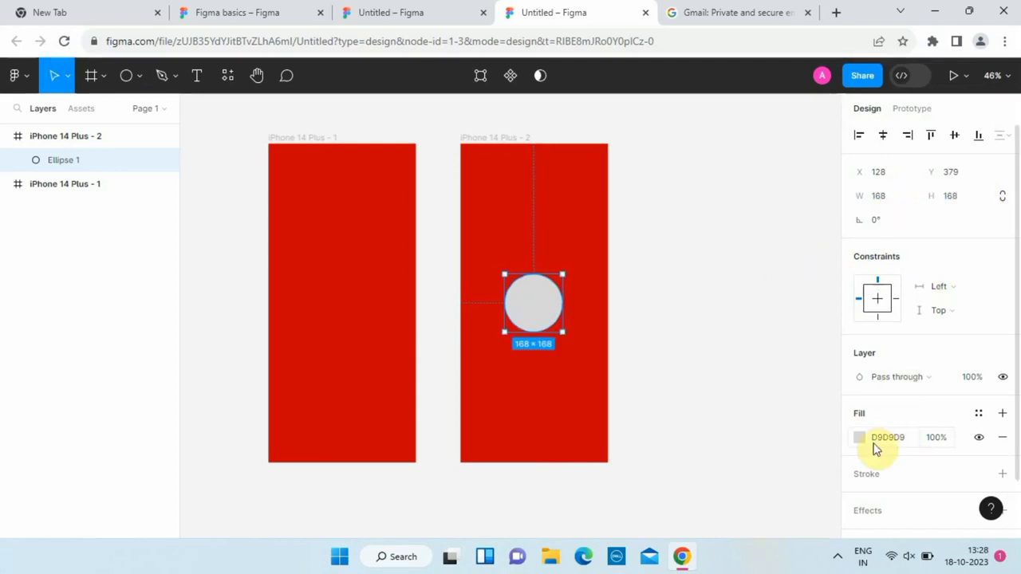
Step: Fill the circle with white, FFFFFF
left_click(907, 441)
type("#FFFF")
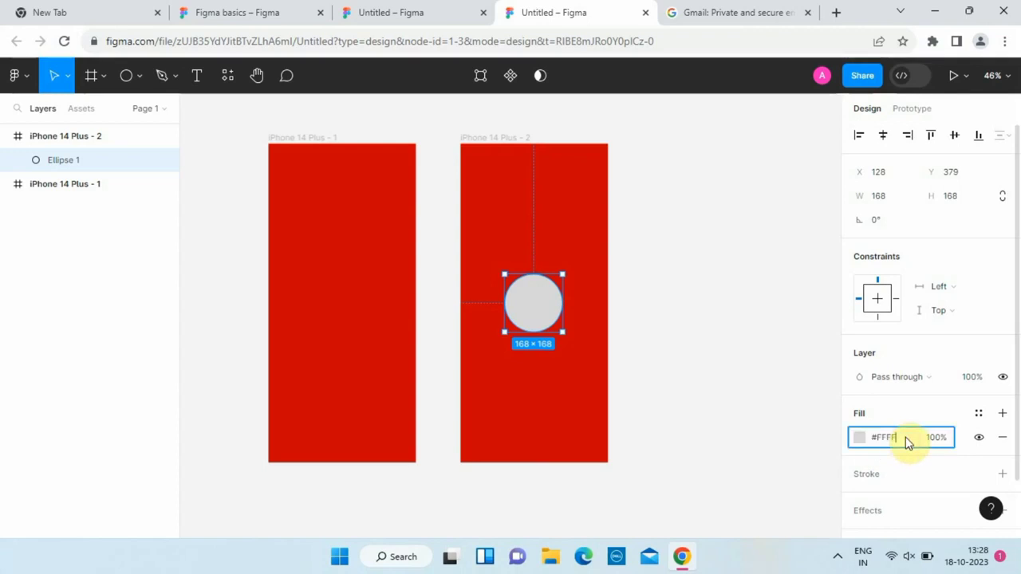
type("FF")
key("Return")
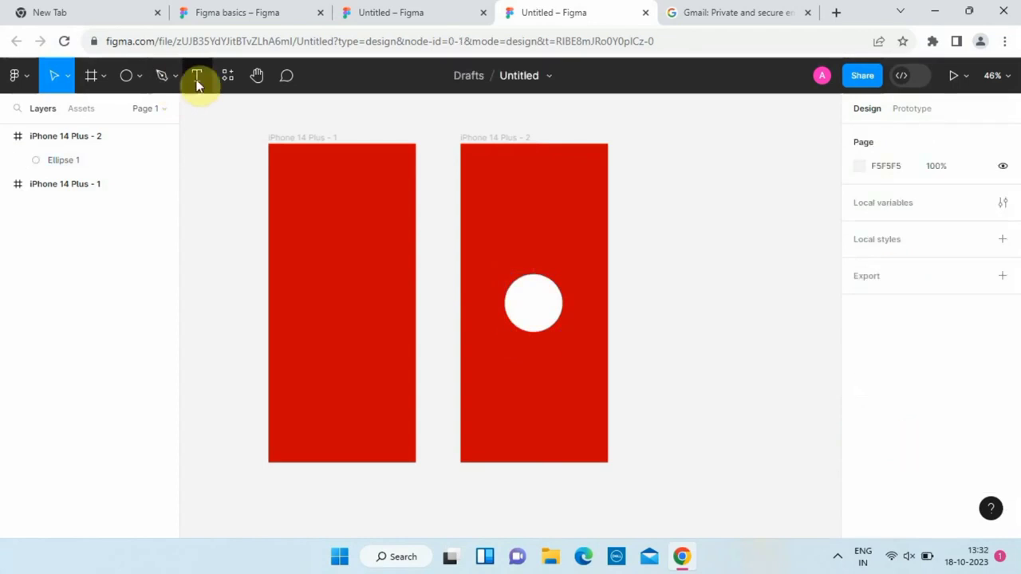
Step: Add the text "LOGO" on the white circle
left_click(198, 77)
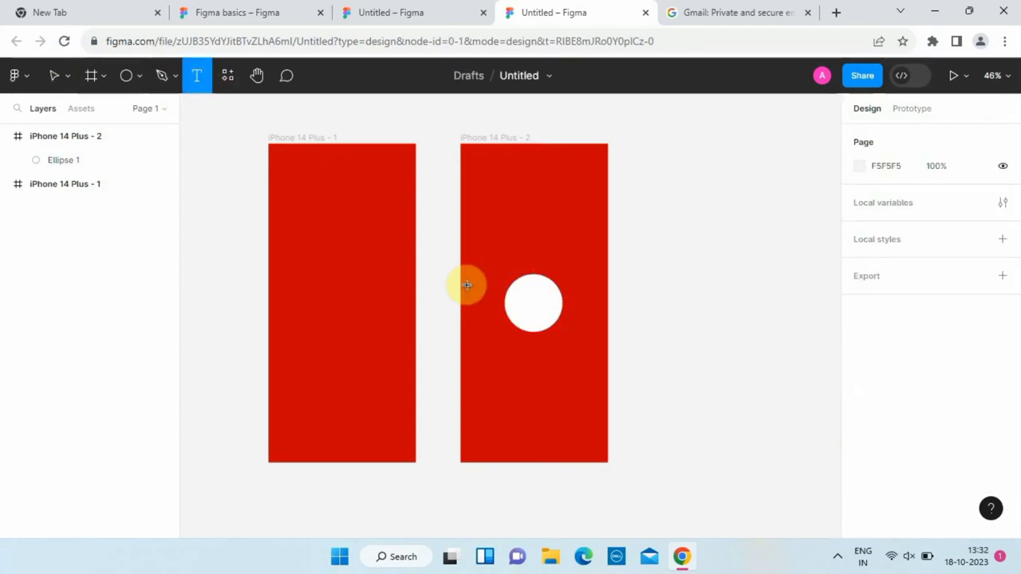
left_click(524, 303)
type("L")
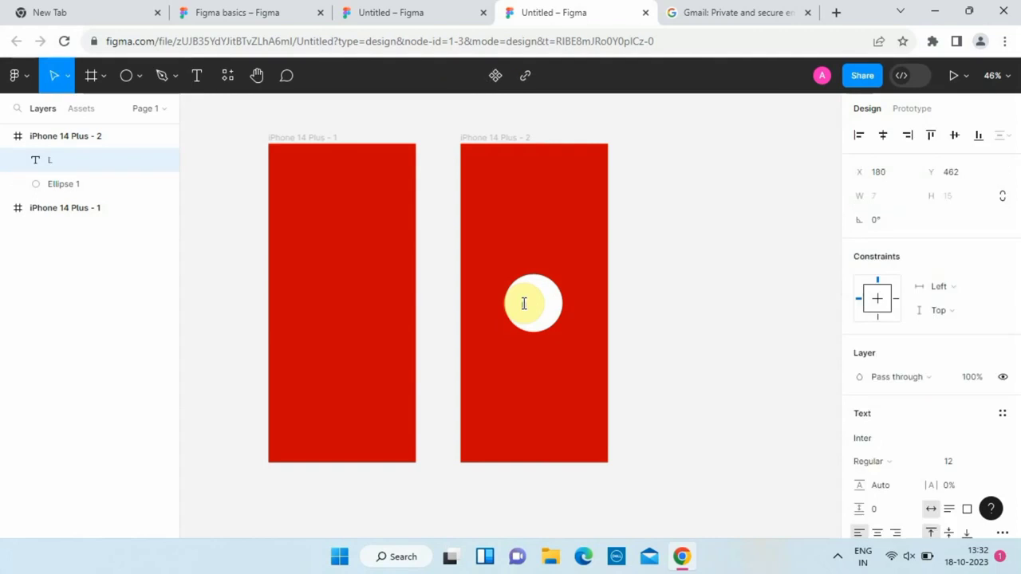
type("OGO")
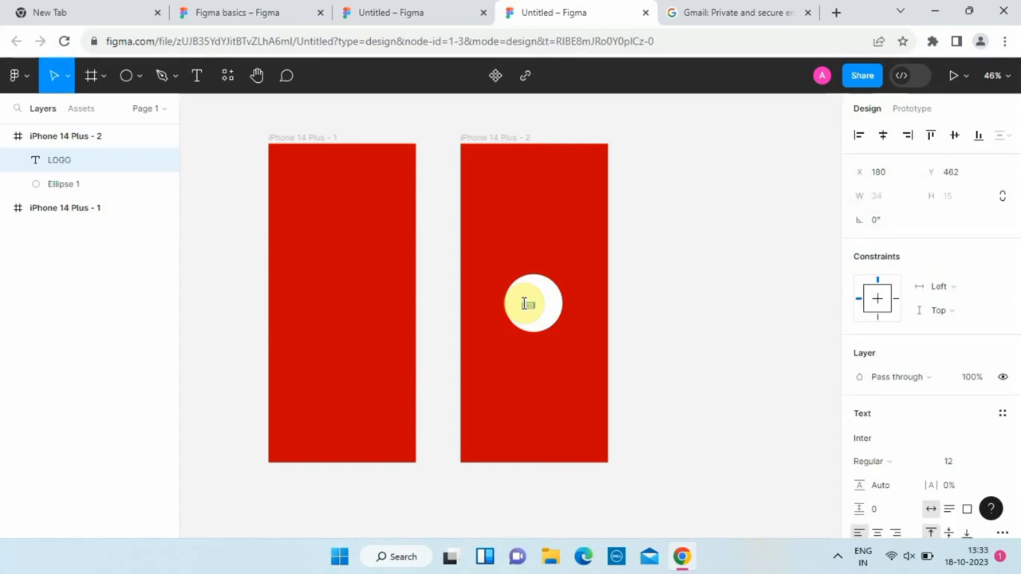
Step: Set the LOGO text's font size to 16
left_click(949, 461)
type("16")
key("Return")
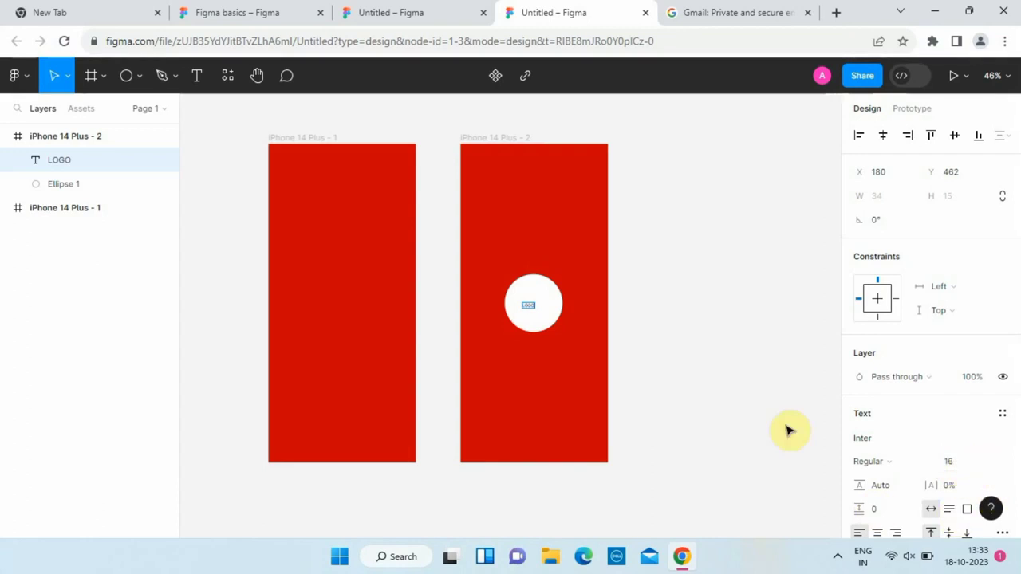
scroll(917, 447, "down", 3)
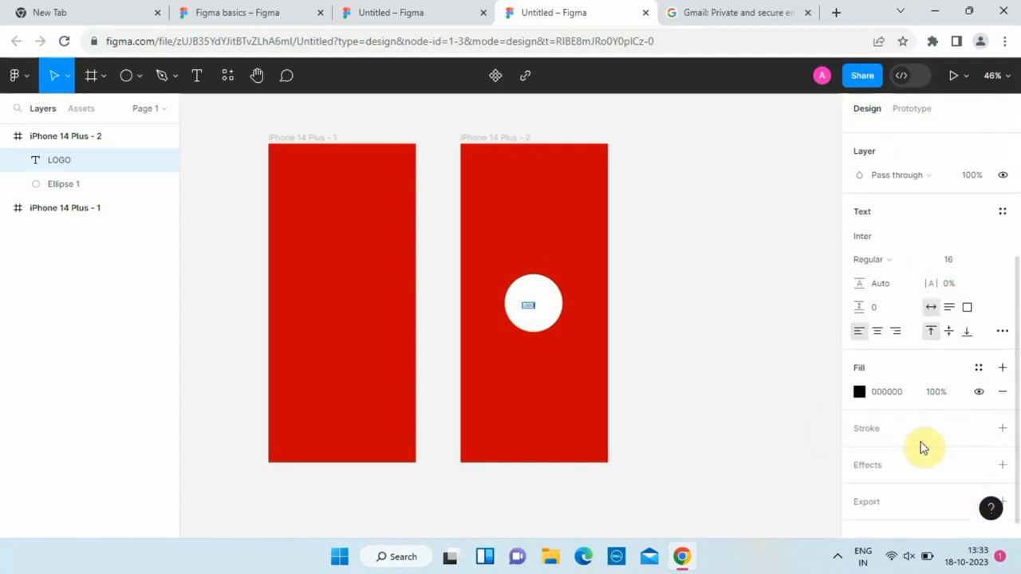
scroll(500, 303, "up", 5)
double_click(502, 304)
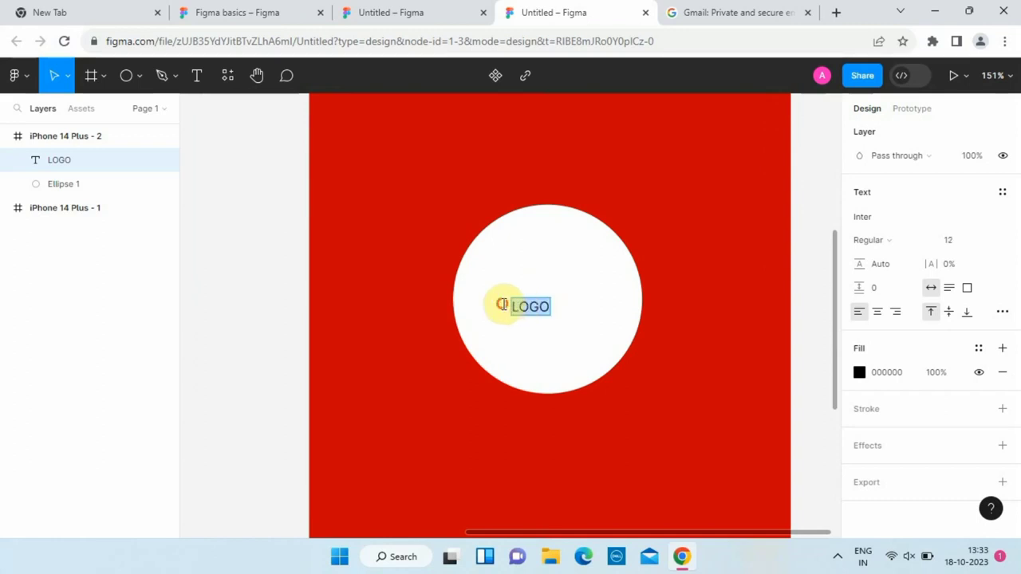
left_click(987, 240)
left_click(961, 309)
scroll(582, 325, "down", 5)
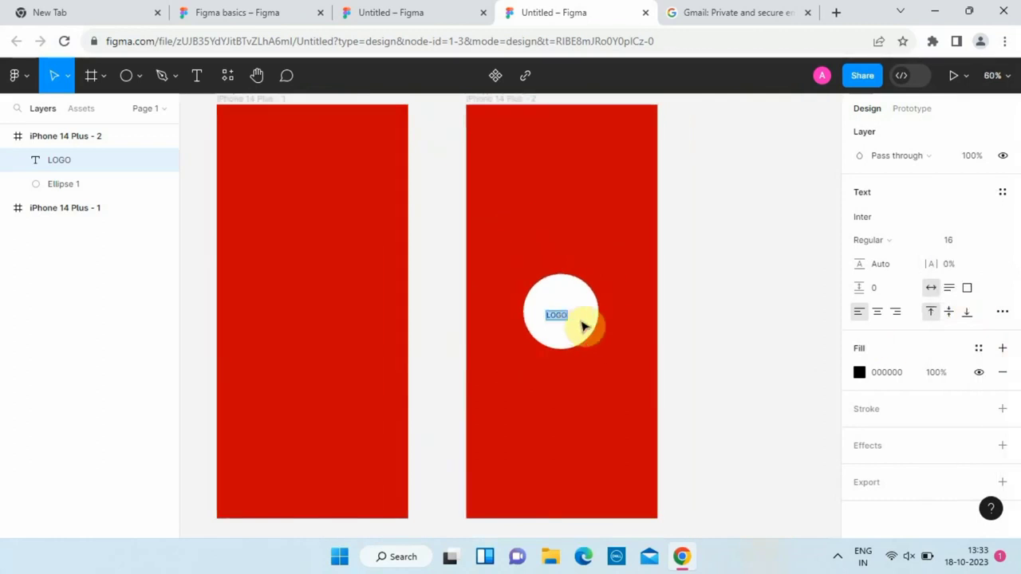
Step: Enlarge the LOGO text to font size 64
left_click(987, 240)
left_click(982, 363)
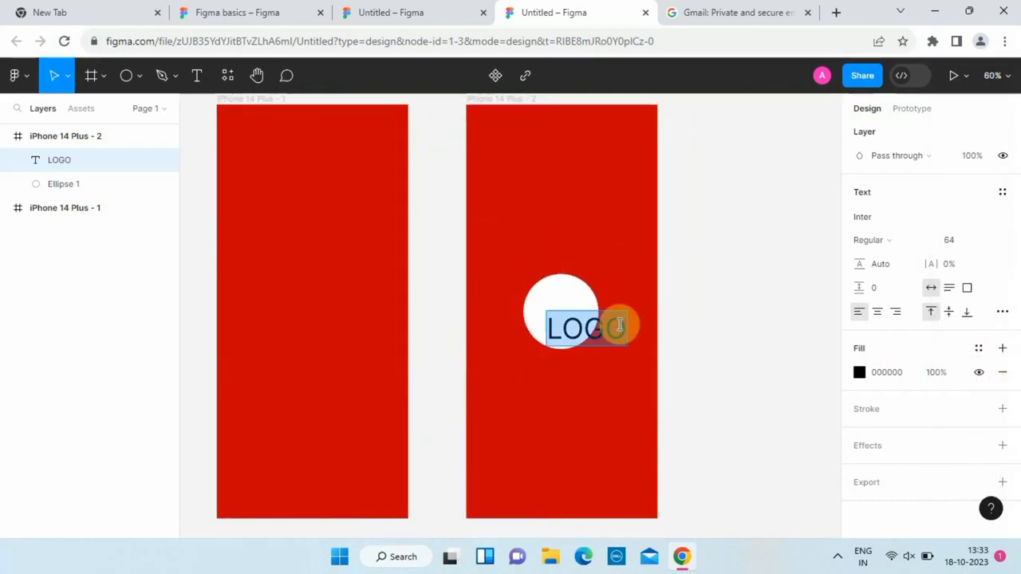
left_click(619, 325)
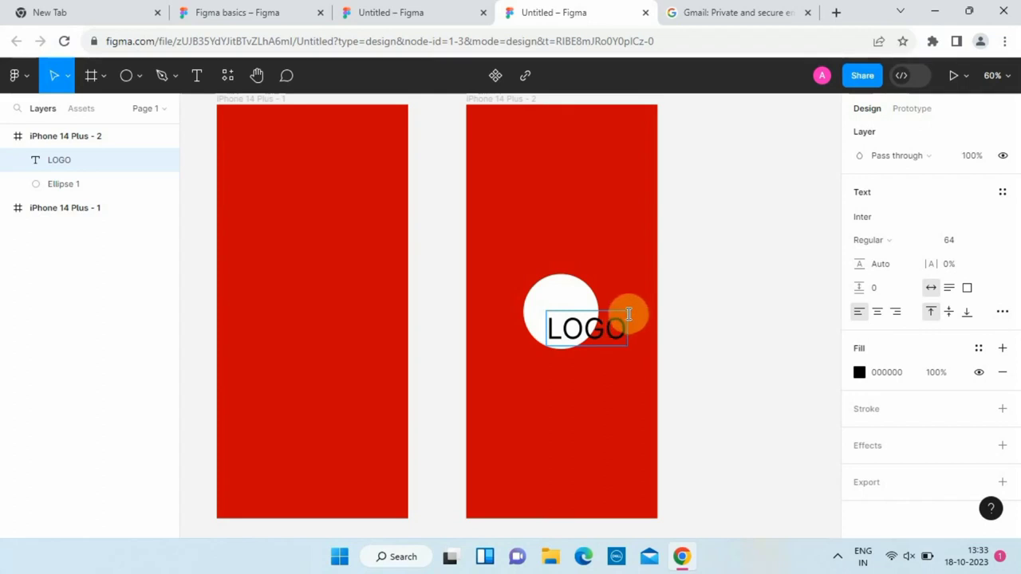
Step: Adjust the LOGO text box to about 133 × 54 over the circle and set its font size to 36
double_click(607, 333)
key("Escape")
left_click_drag(595, 329, 576, 316)
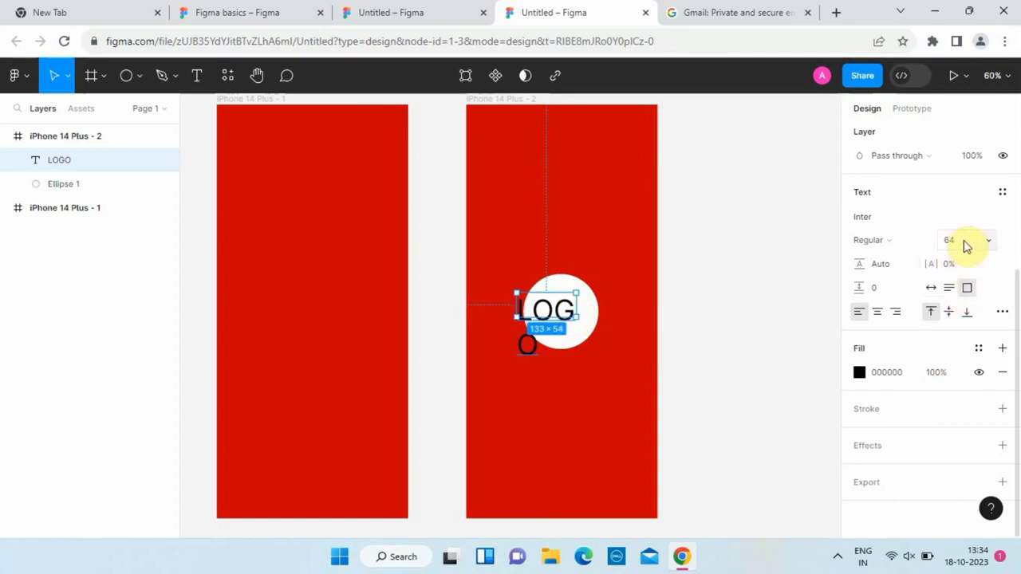
left_click(988, 242)
left_click(967, 293)
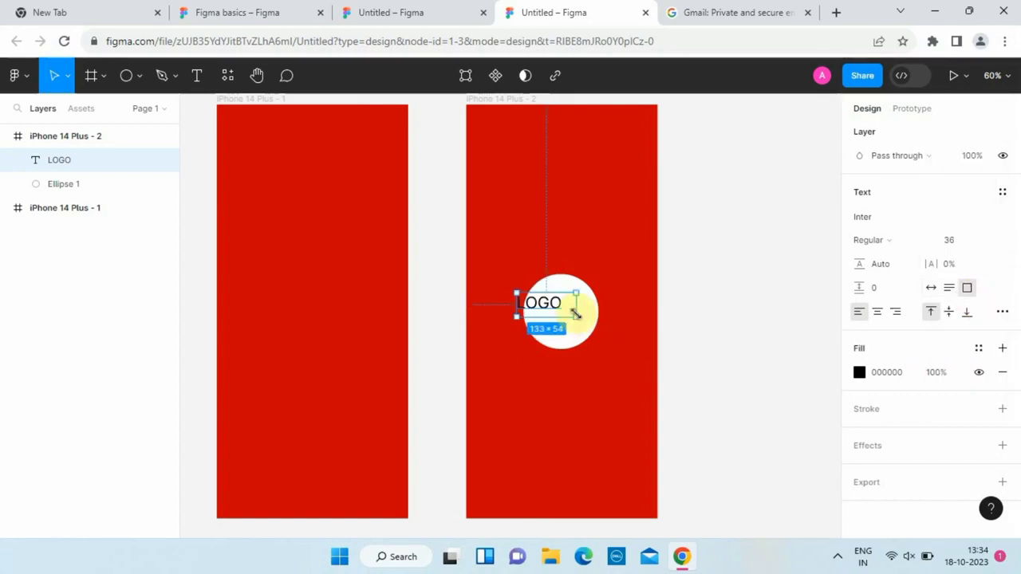
Step: Center the LOGO text horizontally and vertically on the white circle
left_click_drag(556, 306, 569, 317)
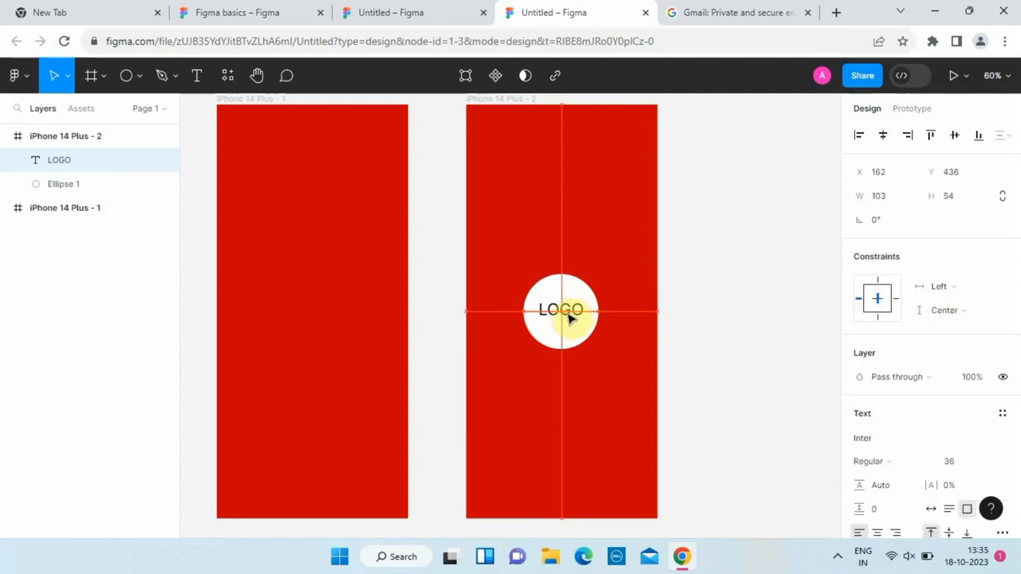
left_click(962, 136)
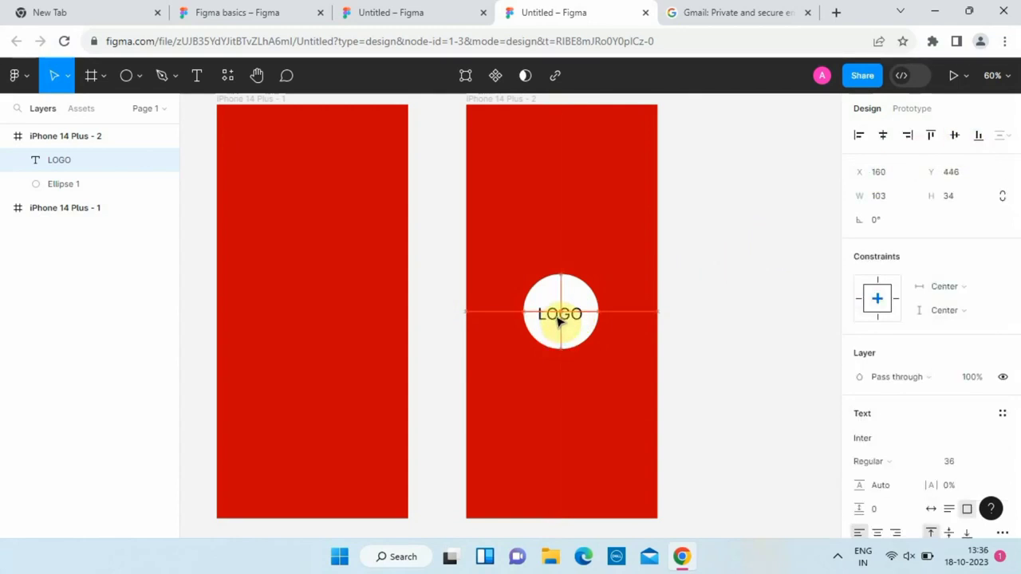
left_click(729, 403)
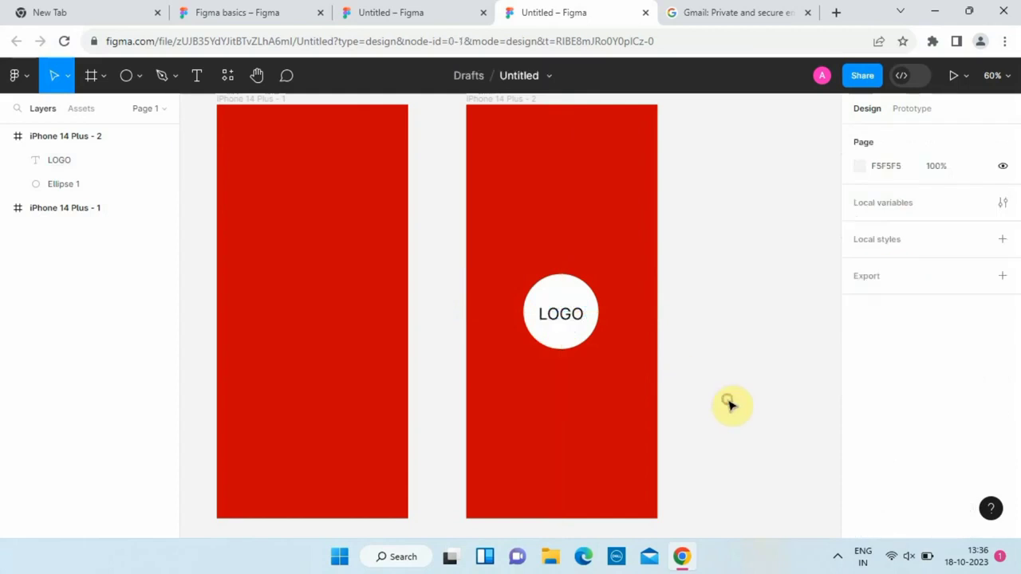
Step: Change the LOGO text to Medium weight at size 44, and fit both frames in view
left_click(566, 317)
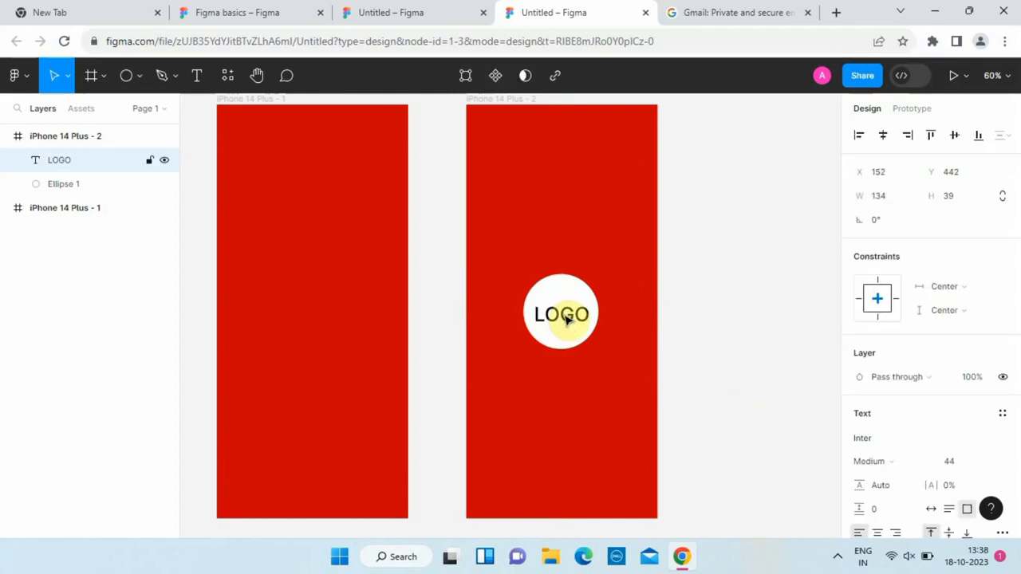
left_click(741, 280)
key("shift+1")
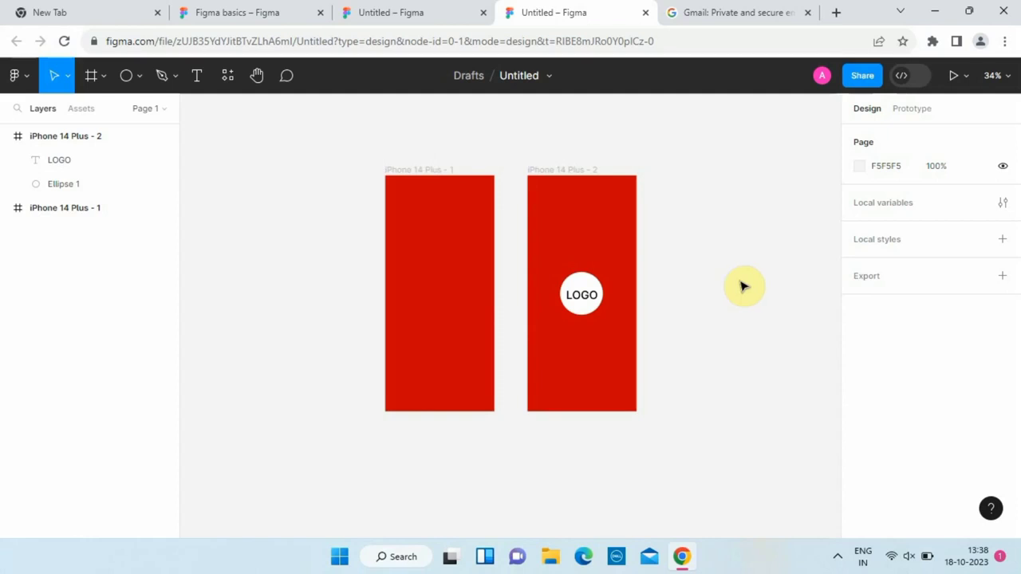
left_click(420, 207)
left_click(271, 130)
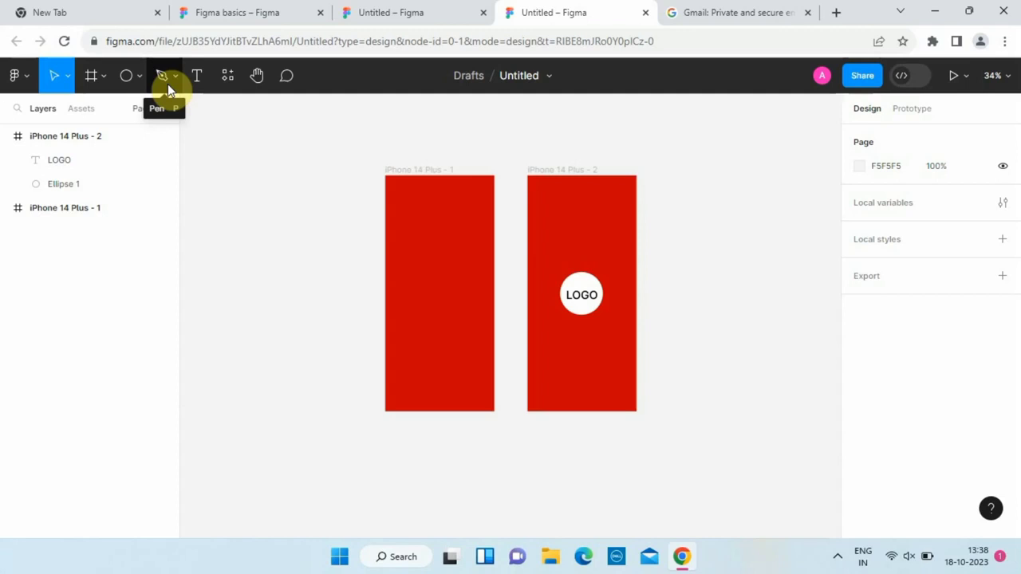
Step: Draw a nearly vertical line about 374 long from the circle's lower edge to the bottom of the second frame
left_click(139, 76)
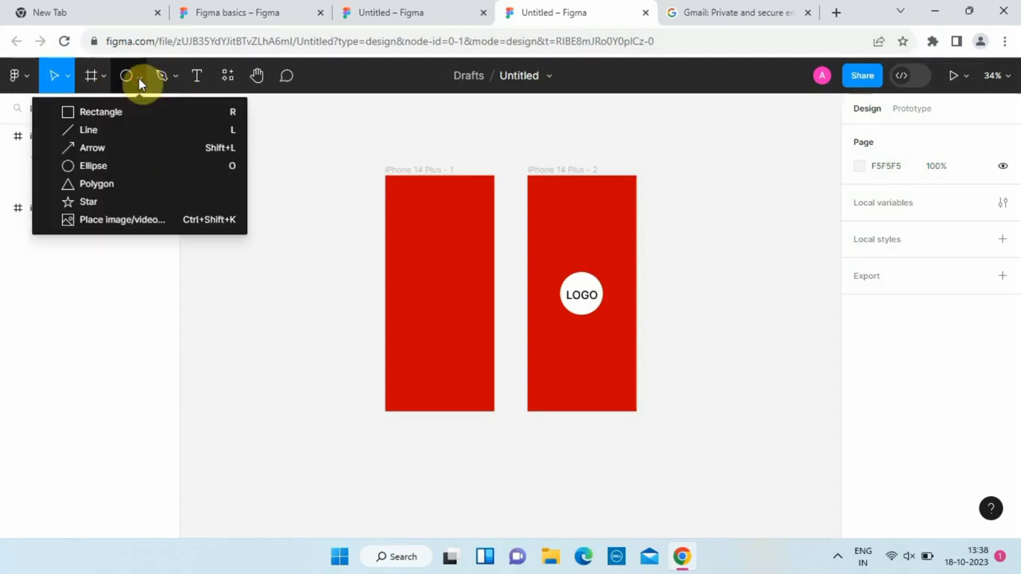
left_click(89, 149)
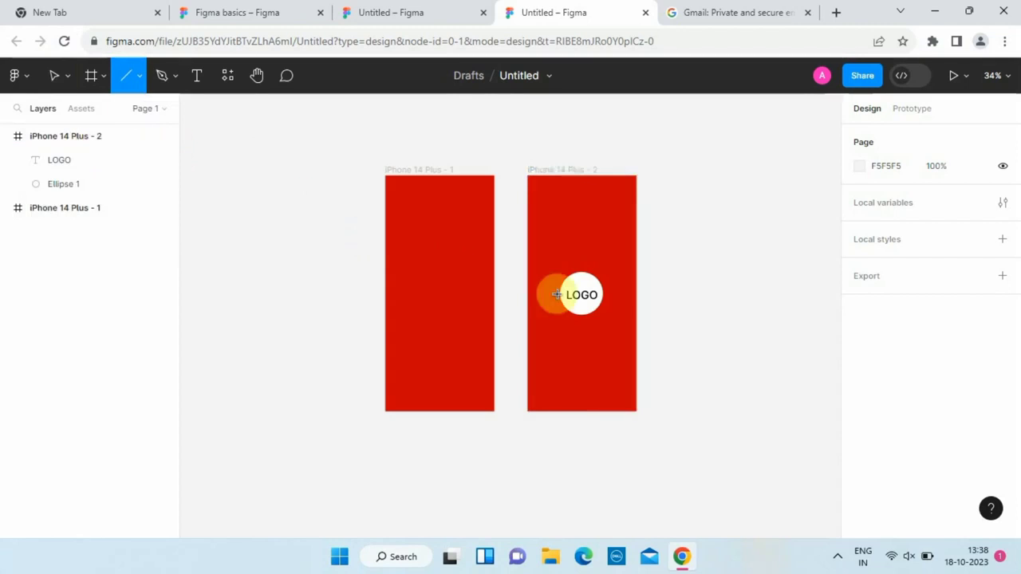
mouse_move(581, 316)
left_mouse_down()
mouse_move(586, 423)
mouse_move(585, 413)
left_mouse_up()
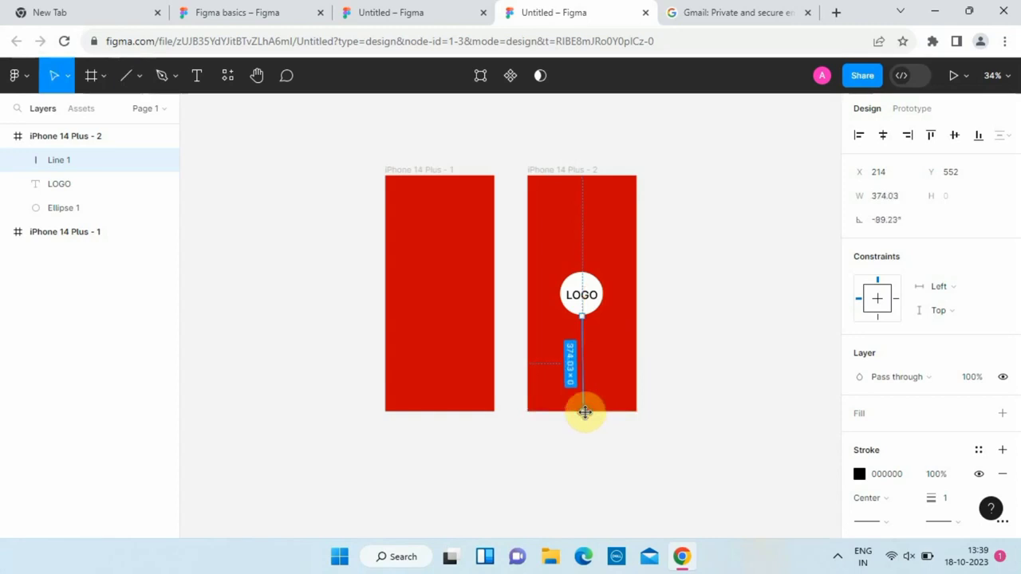
Step: Set the line's stroke color to FFFFFF and adjust it to run vertically at -90°, 380 long, below the circle
left_click(909, 475)
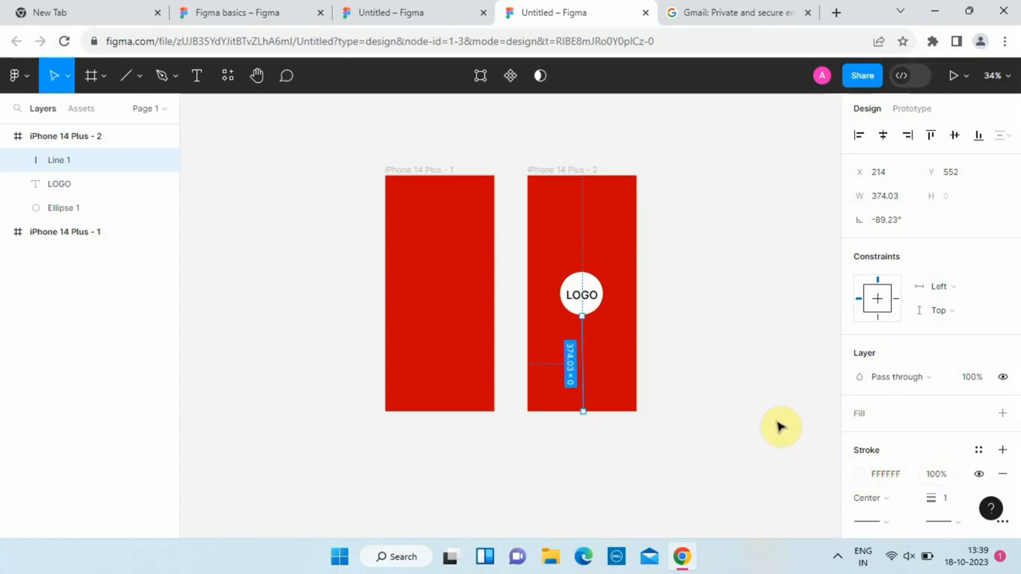
scroll(780, 428, "up", 8)
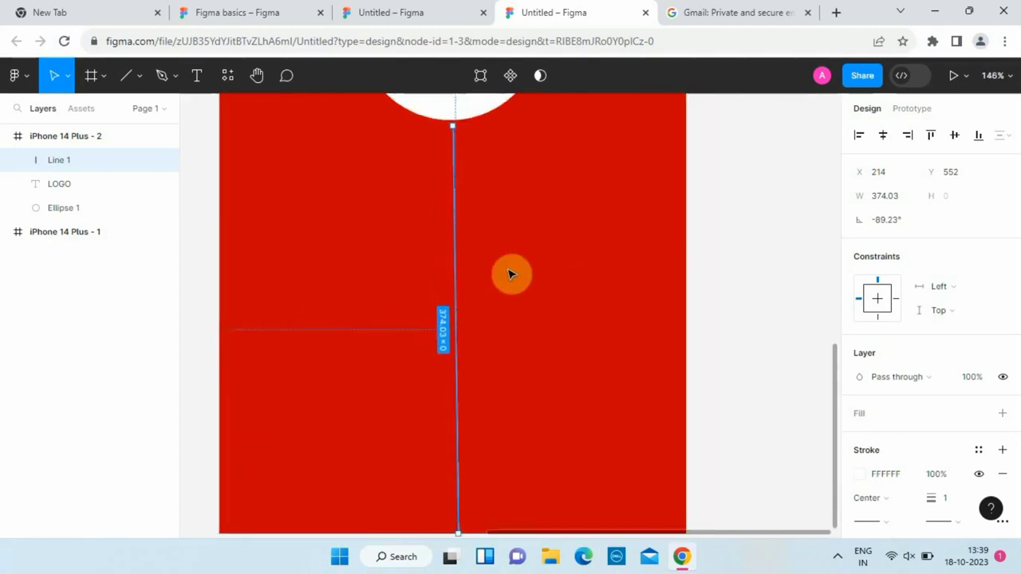
mouse_move(459, 268)
left_mouse_down()
mouse_move(470, 267)
mouse_move(458, 267)
left_mouse_up()
scroll(458, 267, "down", 3)
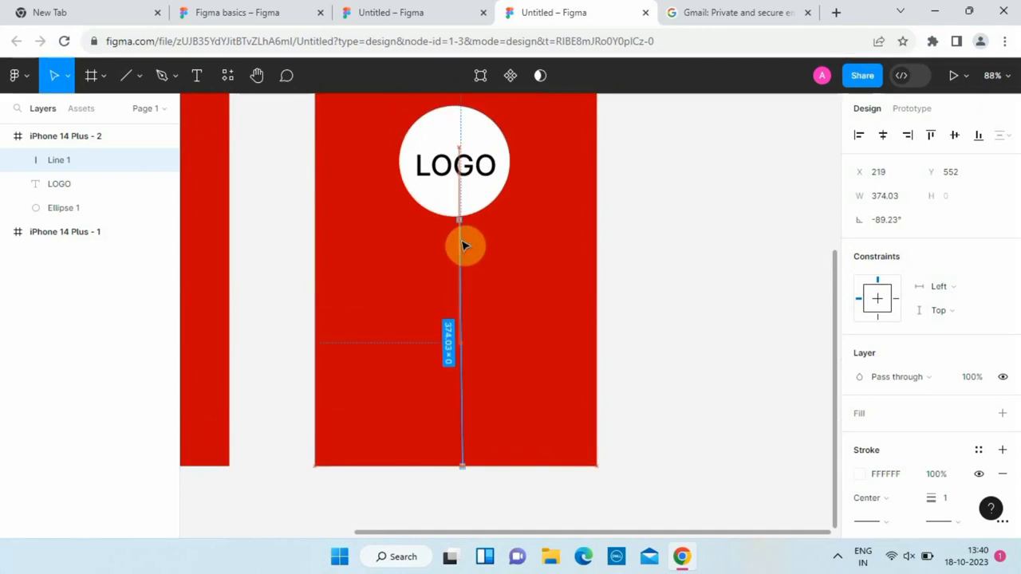
left_click(683, 292)
scroll(638, 320, "down", 4)
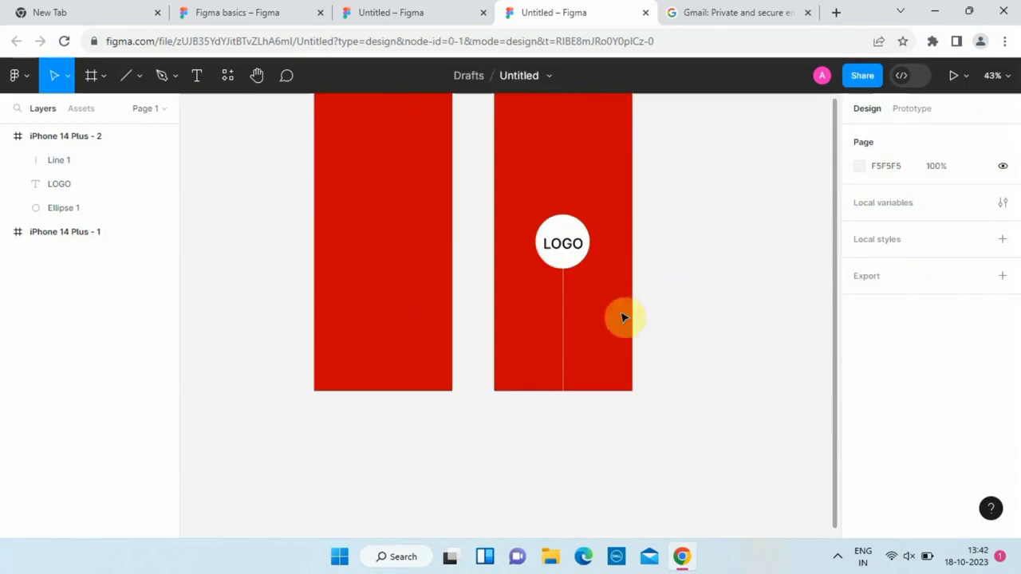
Step: Set the white line's stroke width to 4 and check its alignment with the LOGO circle's center
left_click(567, 336)
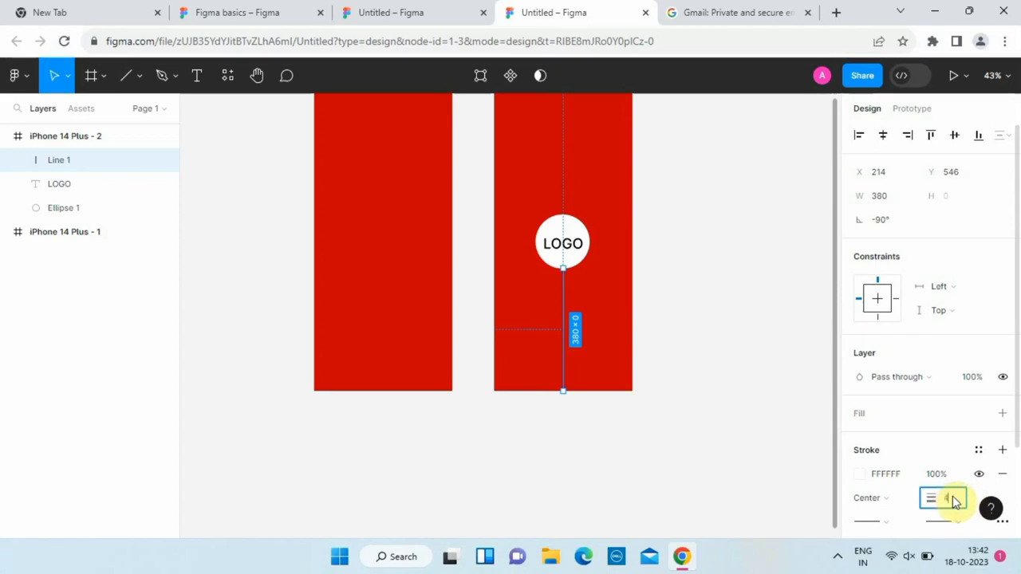
left_click(743, 387)
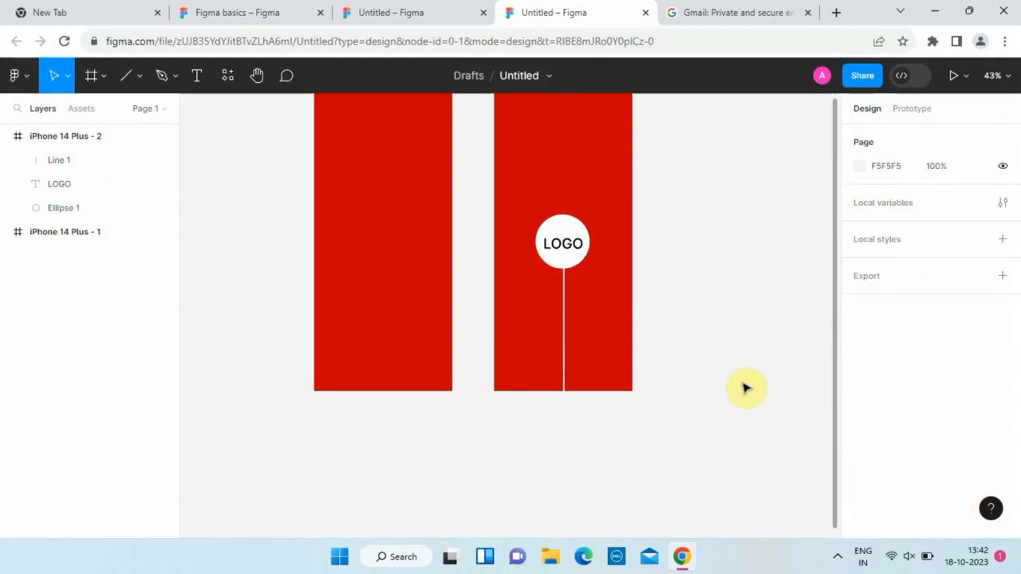
left_click(564, 329)
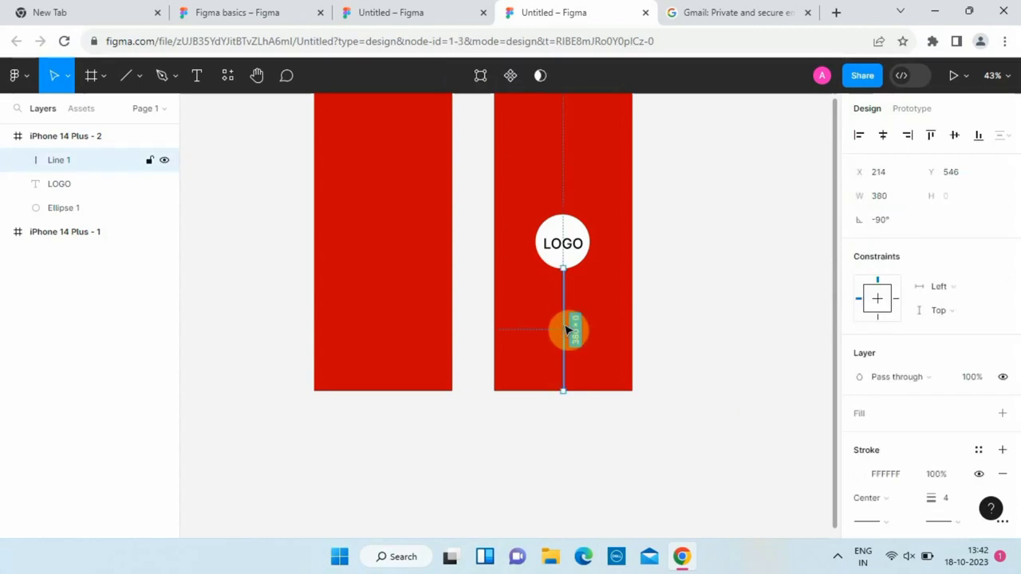
left_click(720, 319)
scroll(570, 308, "up", 6)
left_click(556, 260)
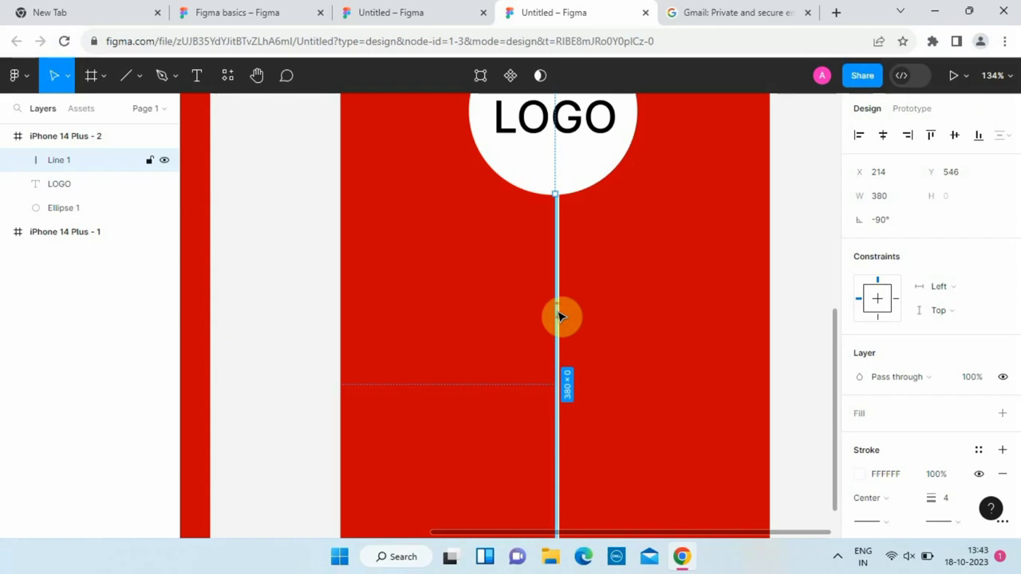
left_click_drag(558, 318, 558, 317)
left_click(712, 395)
scroll(713, 396, "down", 3)
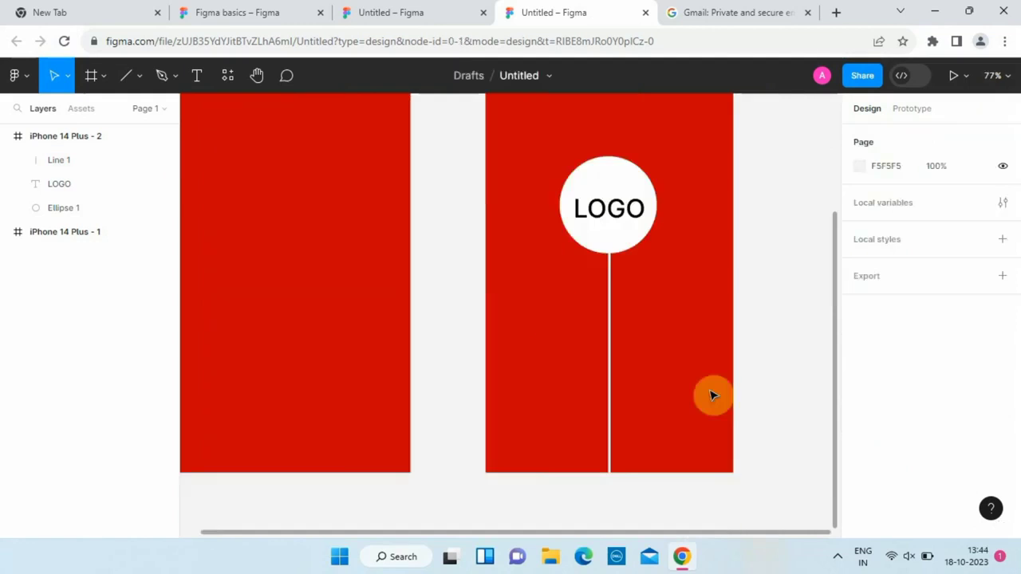
scroll(713, 396, "down", 3)
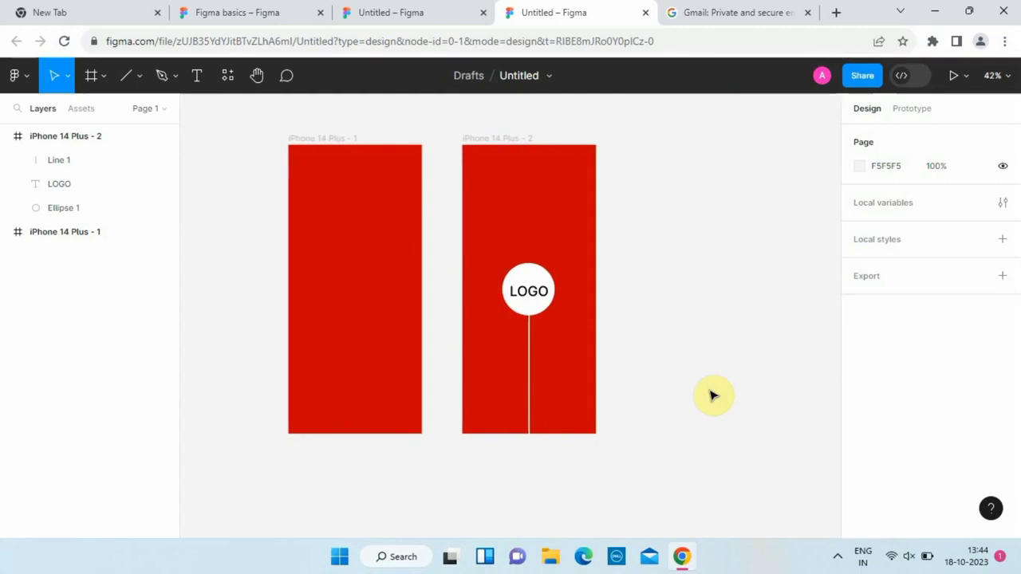
Step: Draw an ellipse about 82 × 46 at the lower end of the line on the second frame
left_click(139, 76)
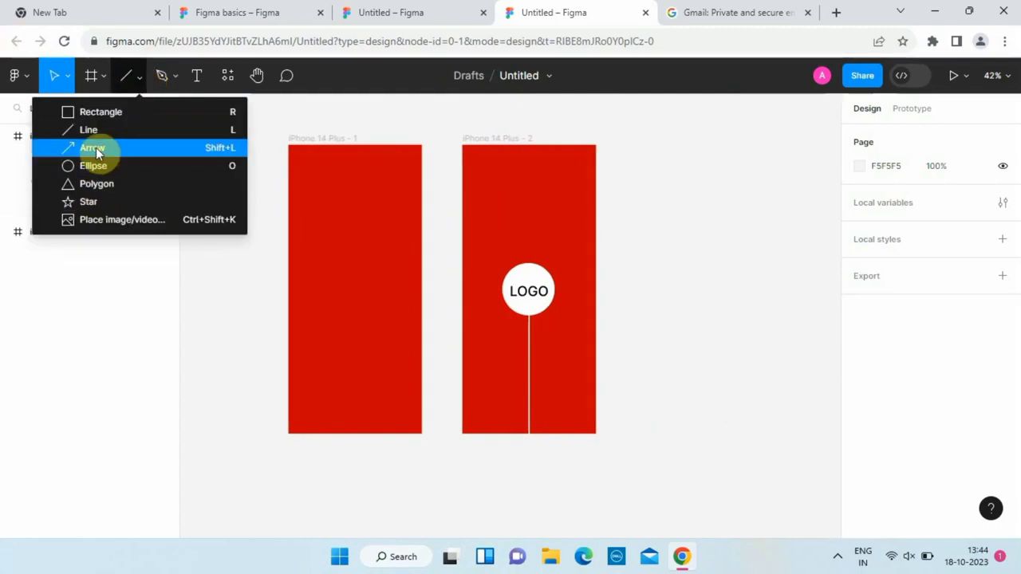
left_click(89, 166)
scroll(490, 420, "up", 4)
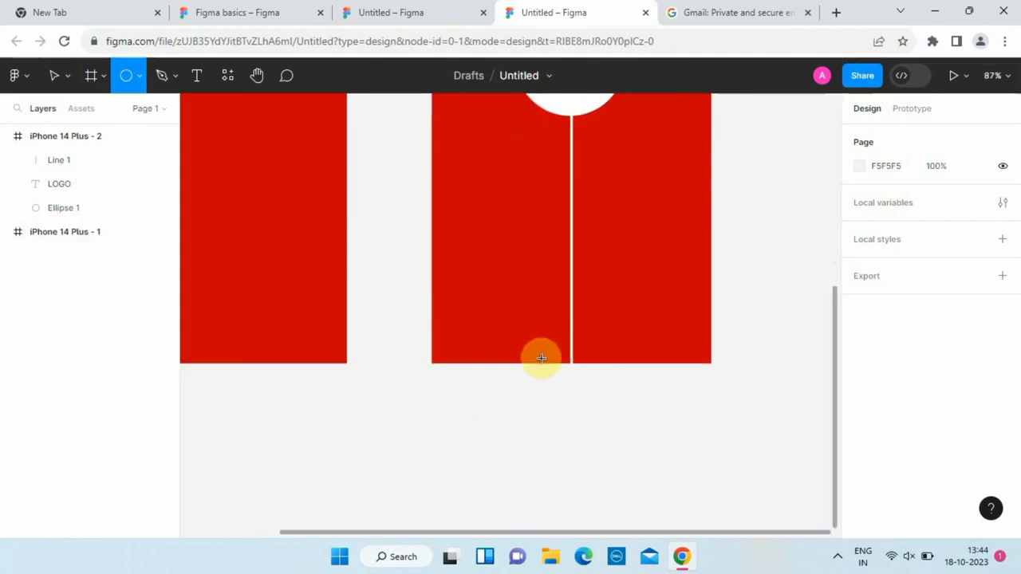
left_click_drag(544, 349, 574, 371)
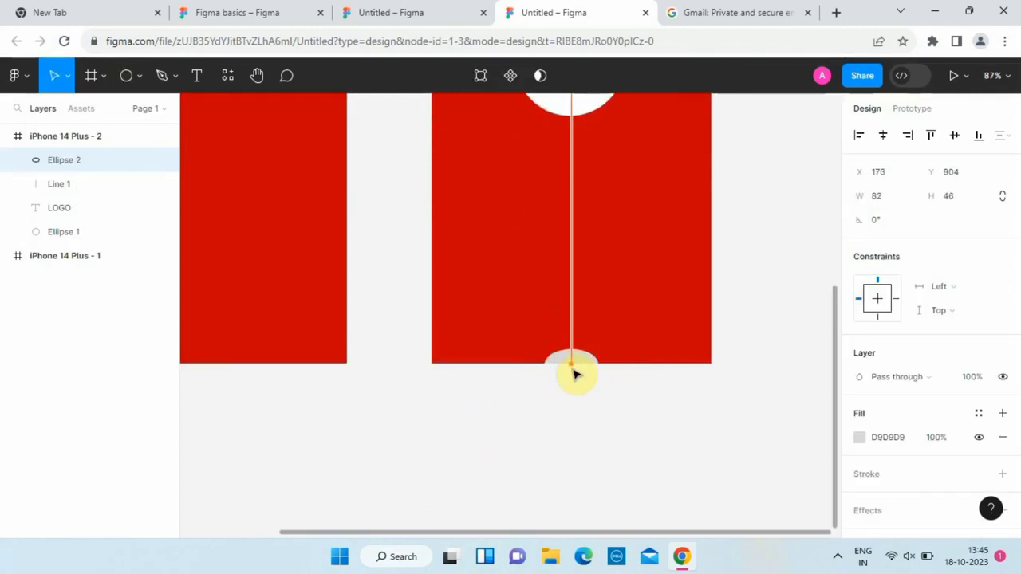
Step: Resize the new ellipse to 62 × 32 and center it horizontally on the line
left_click(899, 200)
type("62")
left_click(965, 200)
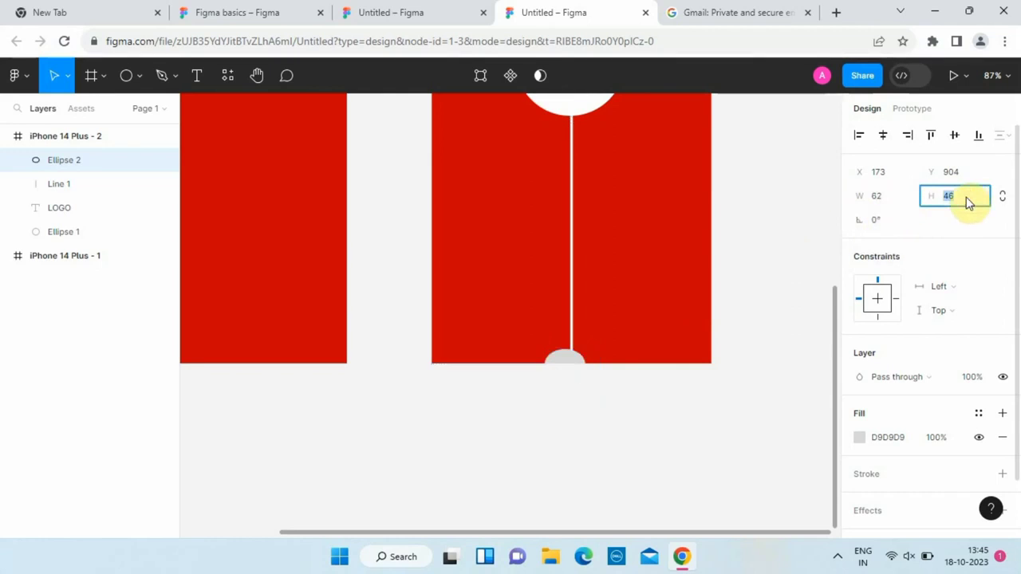
type("32")
left_click_drag(569, 362, 574, 363)
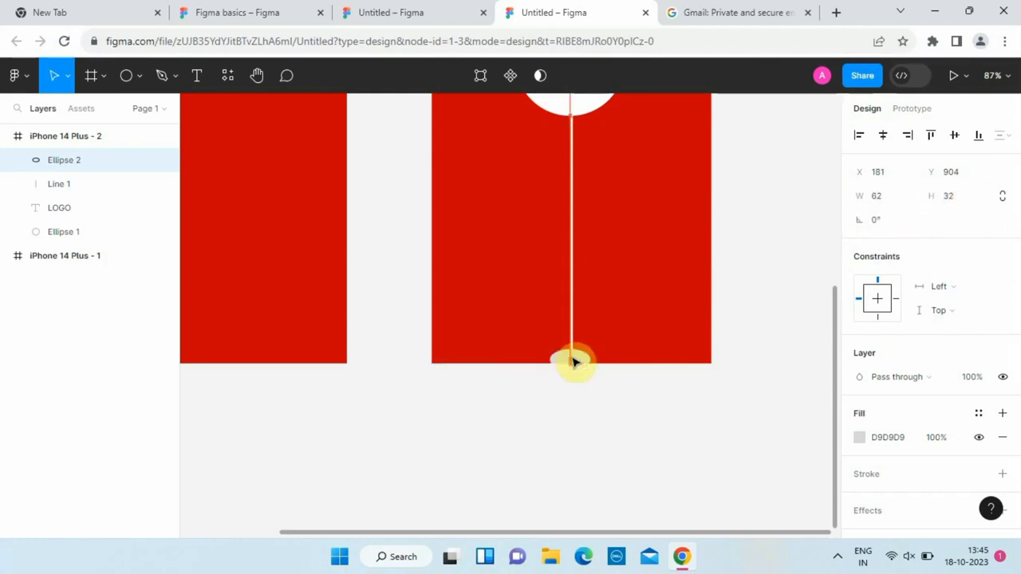
left_click(574, 427)
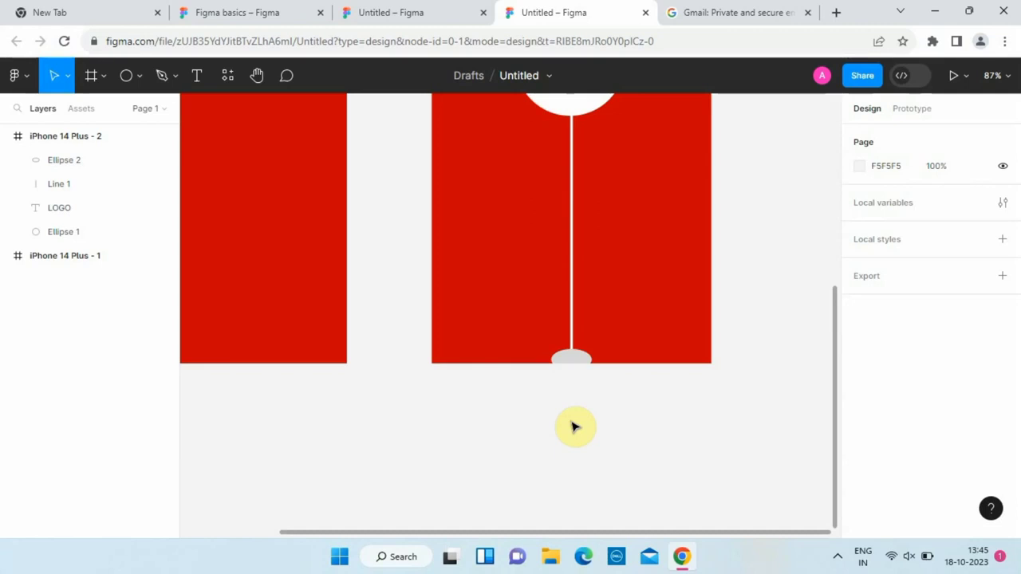
Step: Fill the small ellipse with white (FFFFFF) by sampling the color of the LOGO circle
left_click(580, 359)
left_click(901, 438)
left_click(860, 438)
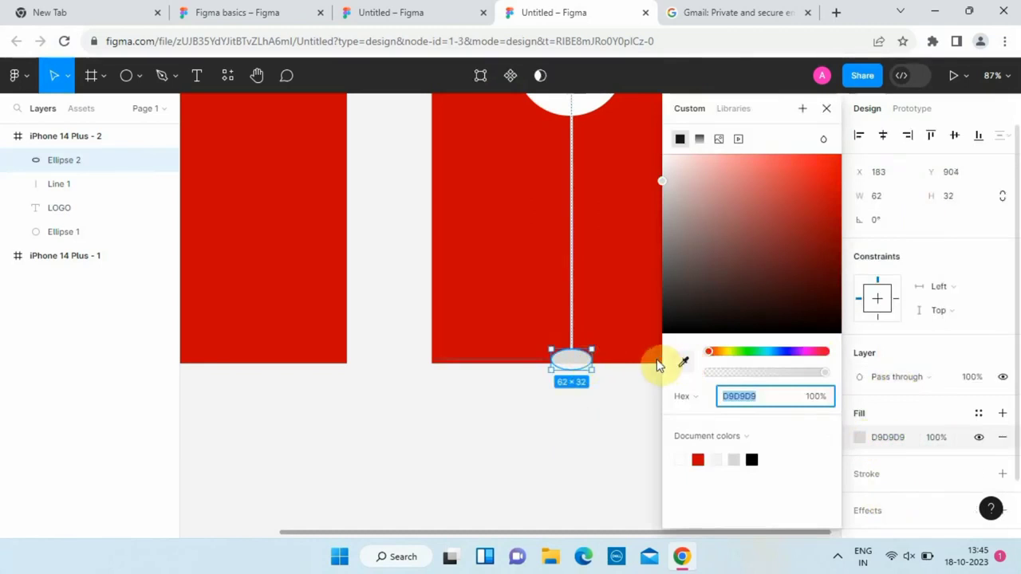
left_click(704, 377)
left_click(686, 364)
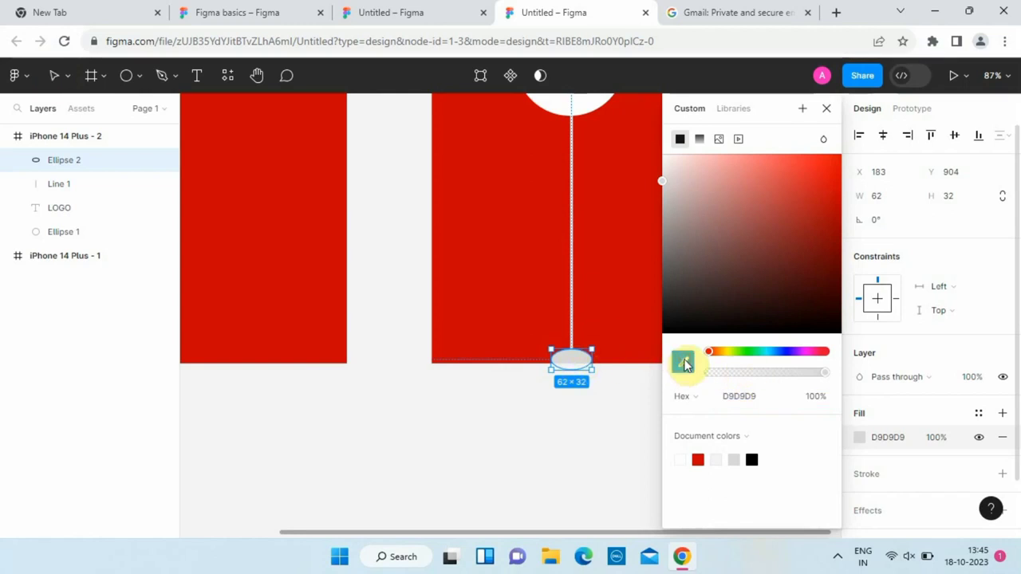
left_click(561, 102)
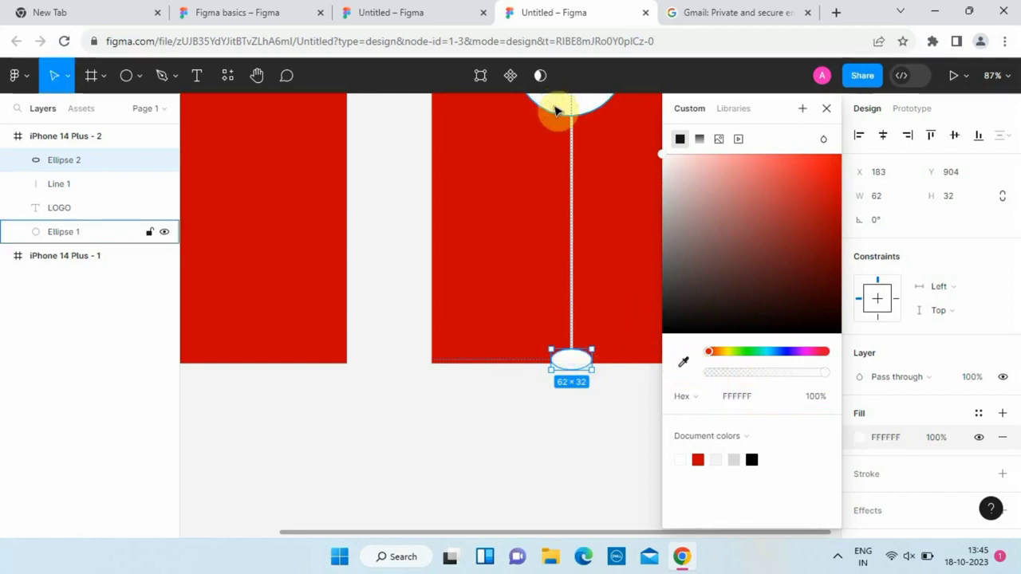
left_click(580, 422)
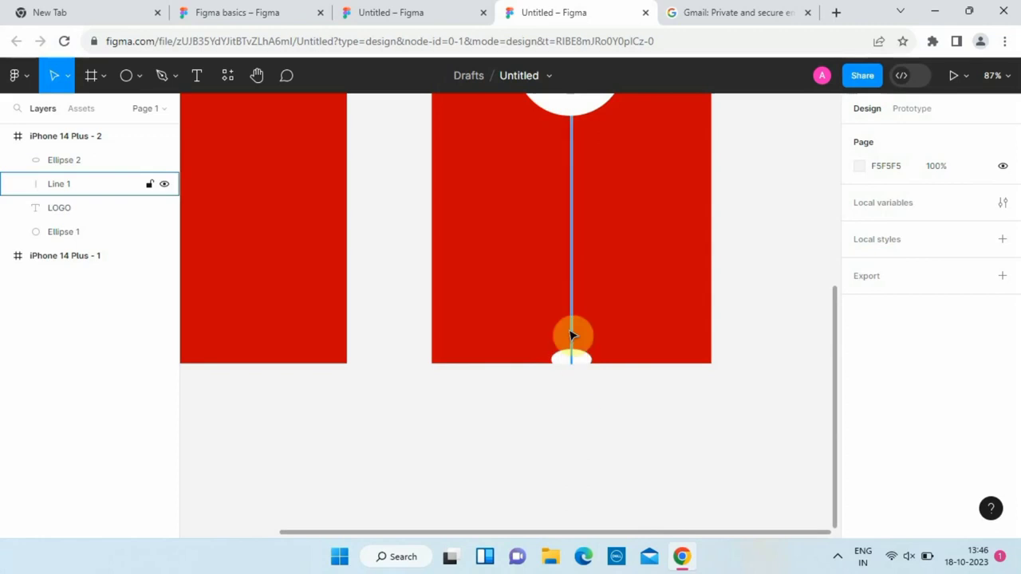
Step: Move the small white ellipse down to Y 911 so the frame's bottom edge cuts it in half
left_click(582, 360)
left_click_drag(581, 363, 580, 367)
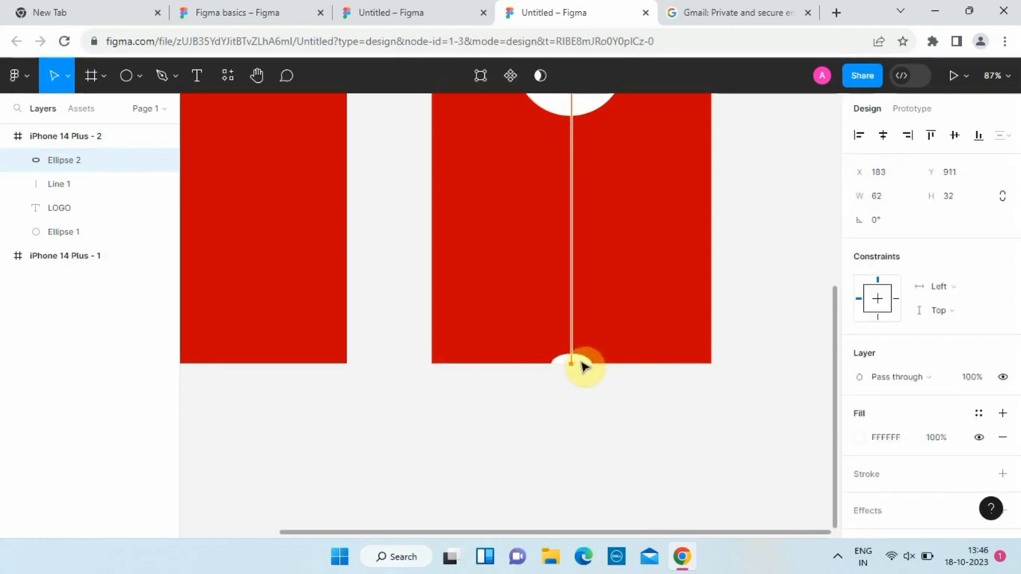
left_click(595, 447)
Step: Duplicate the second iPhone frame to its right at X 387, level with the other frames
scroll(595, 447, "down", 5)
left_click(589, 168)
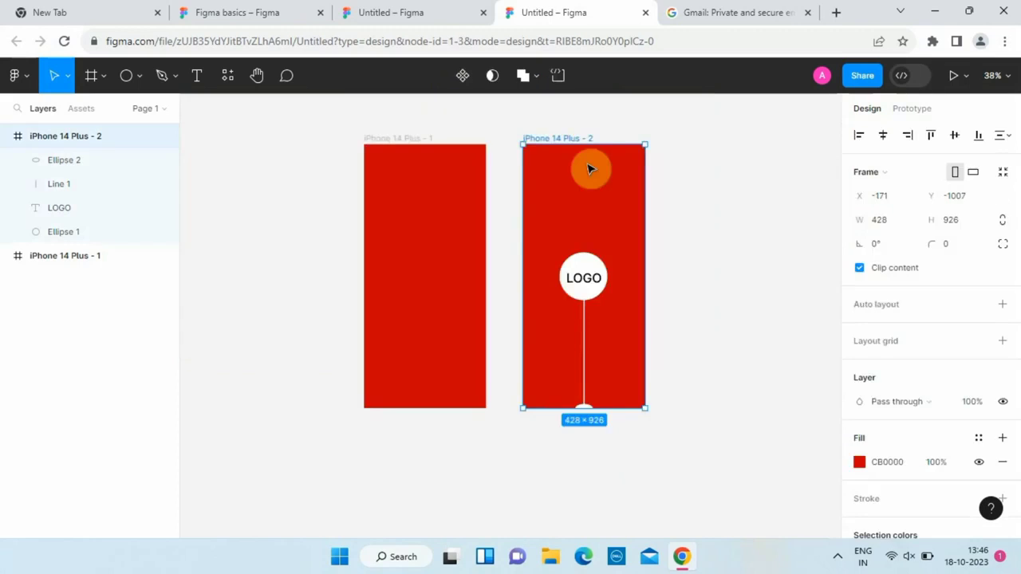
left_click_drag(596, 167, 743, 165)
scroll(638, 319, "right", 1)
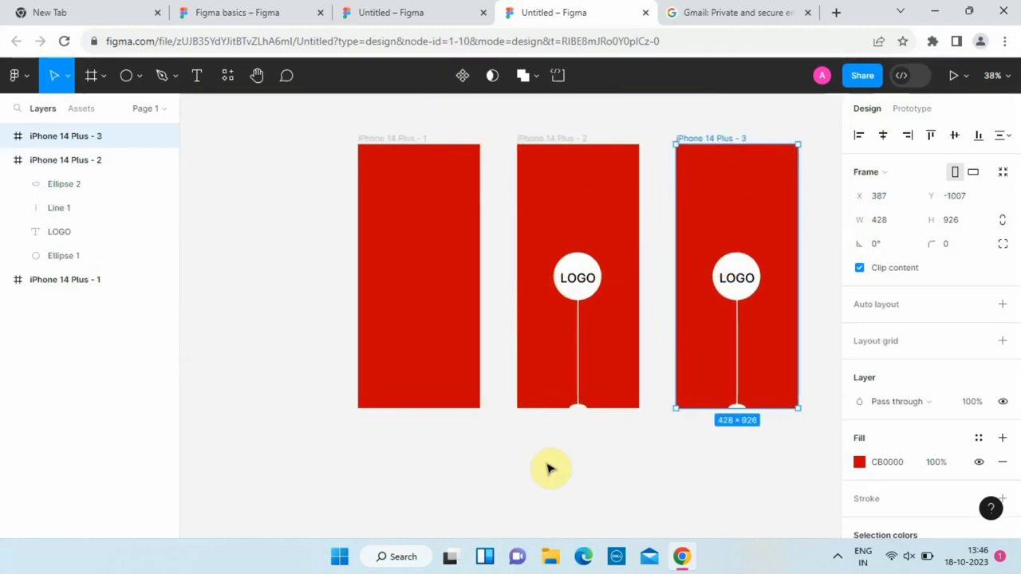
scroll(549, 469, "right", 2)
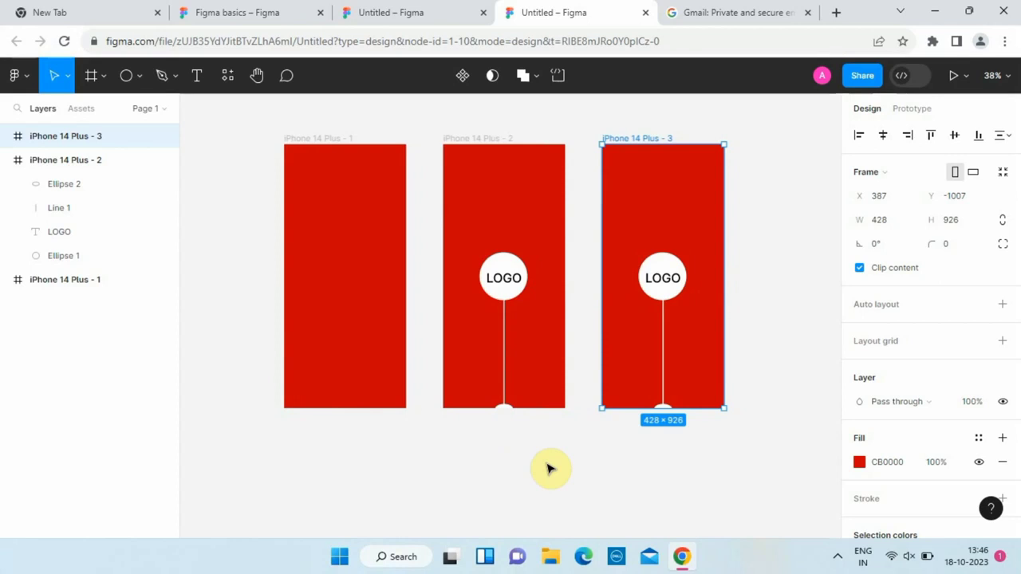
Step: Delete the circle, LOGO text, line and small ellipse from the third frame
left_click_drag(796, 342, 626, 267)
key("Delete")
left_click(661, 411)
key("Delete")
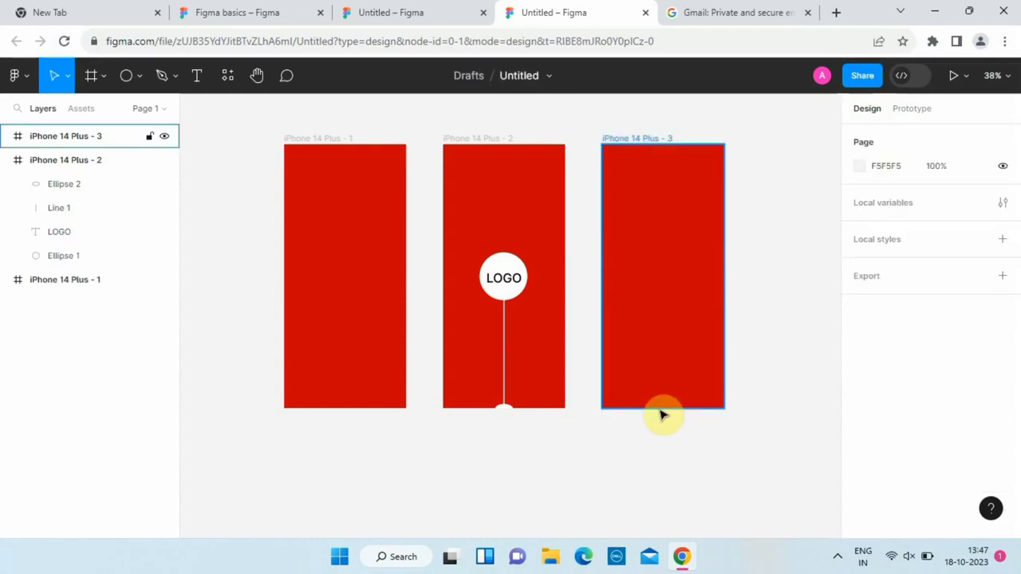
Step: Change the third frame's fill color to FFFFFF
left_click(675, 333)
left_click(860, 462)
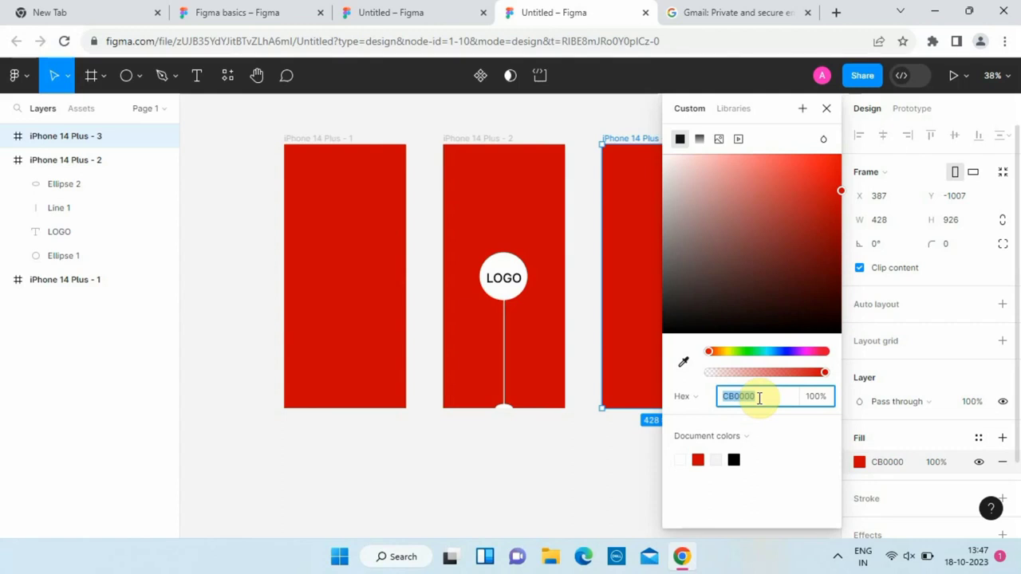
left_click(718, 461)
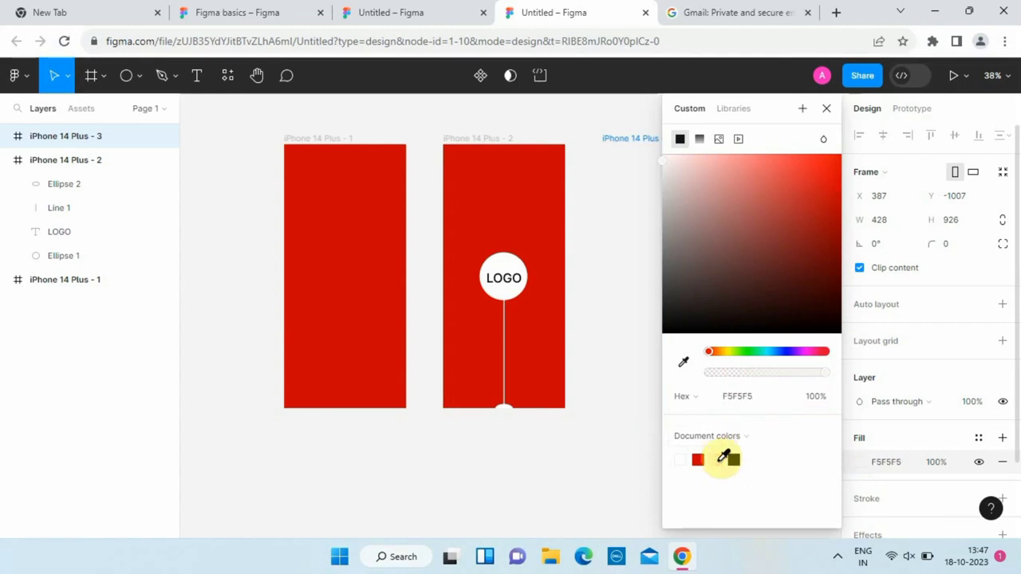
left_click(914, 461)
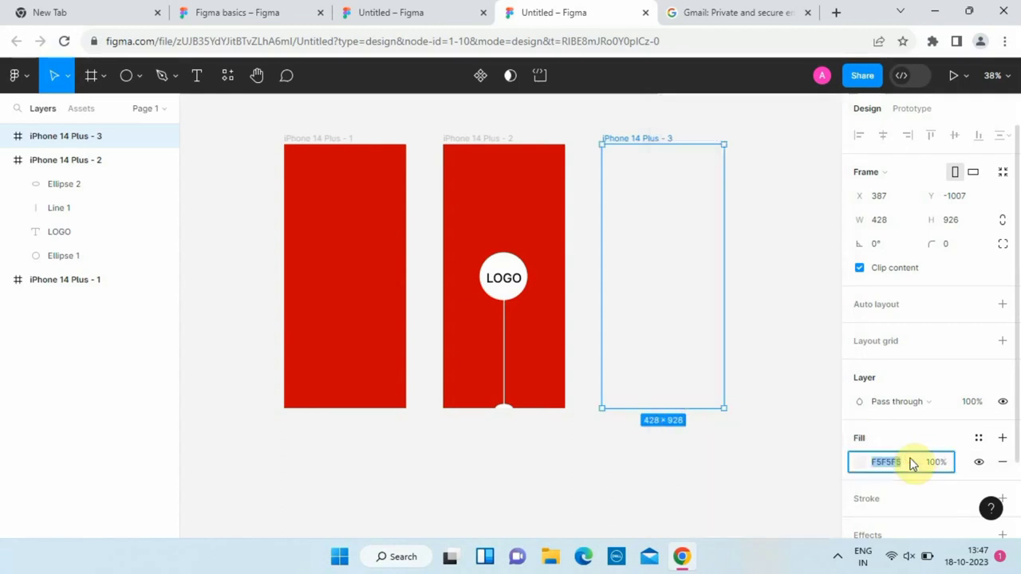
type("#F")
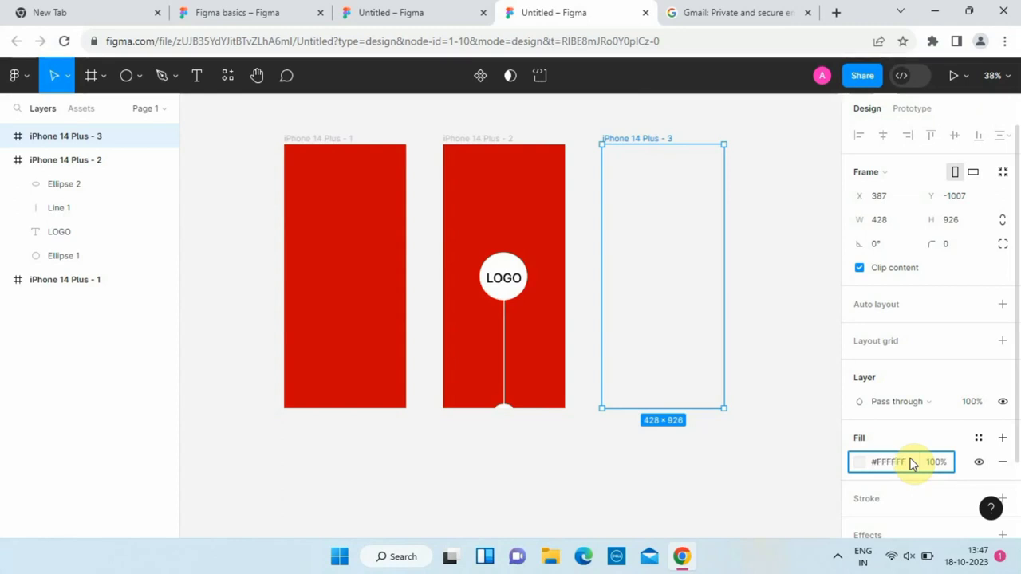
key("Return")
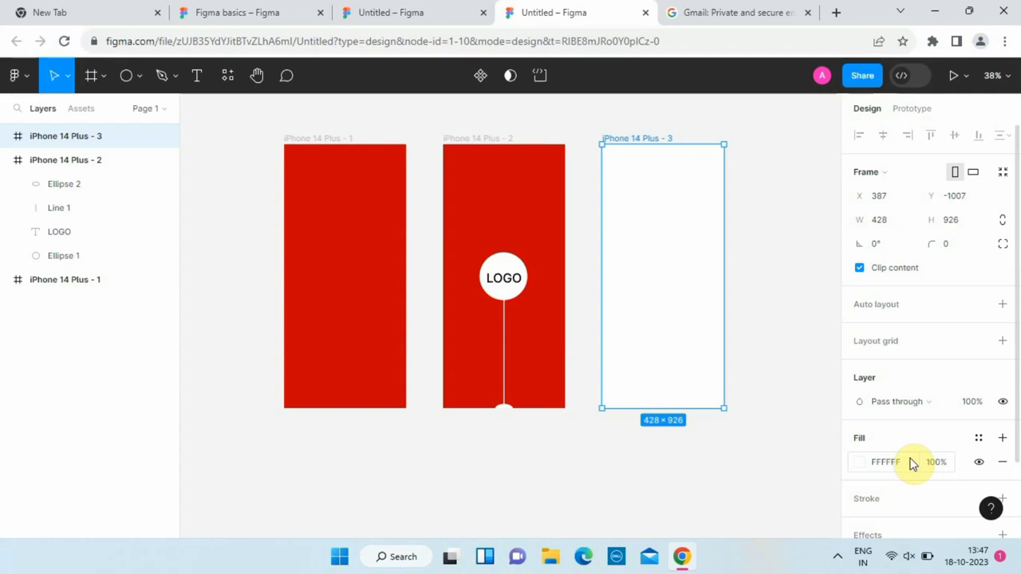
left_click(531, 474)
Step: Copy the LOGO text into the white third frame and place it near the center at X 147, Y 483
left_click(503, 278)
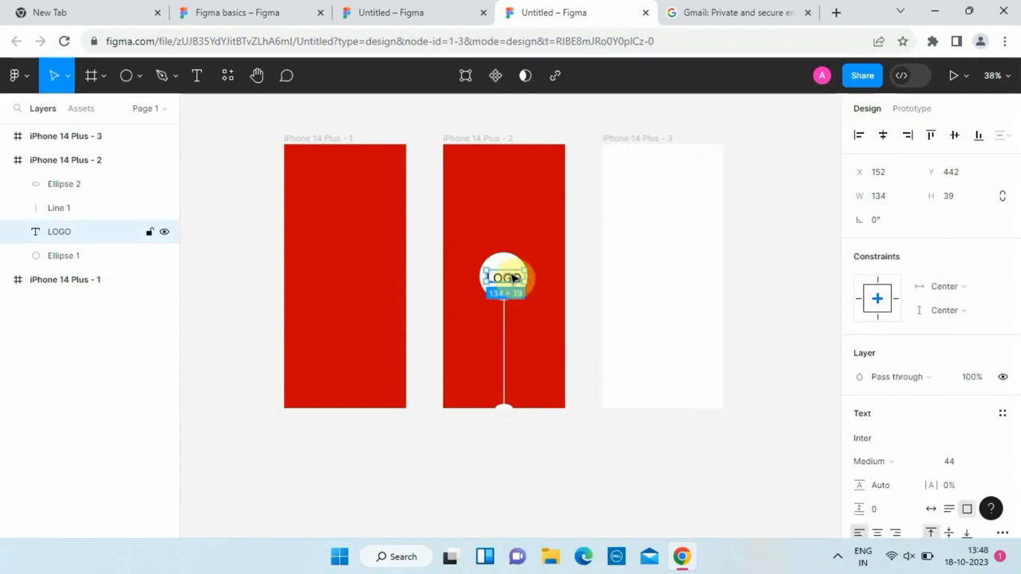
left_click_drag(514, 278, 673, 279)
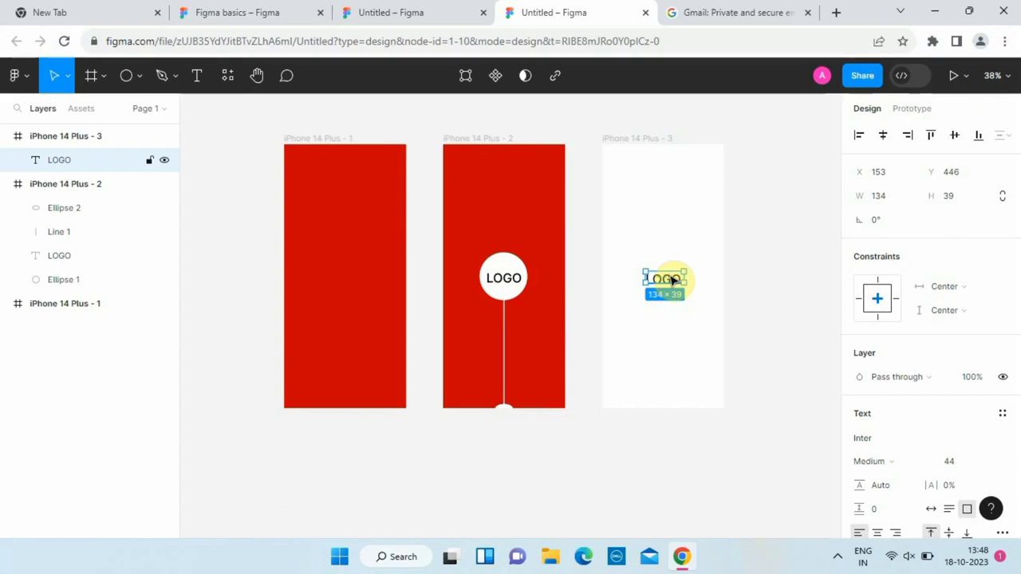
left_click_drag(673, 279, 680, 292)
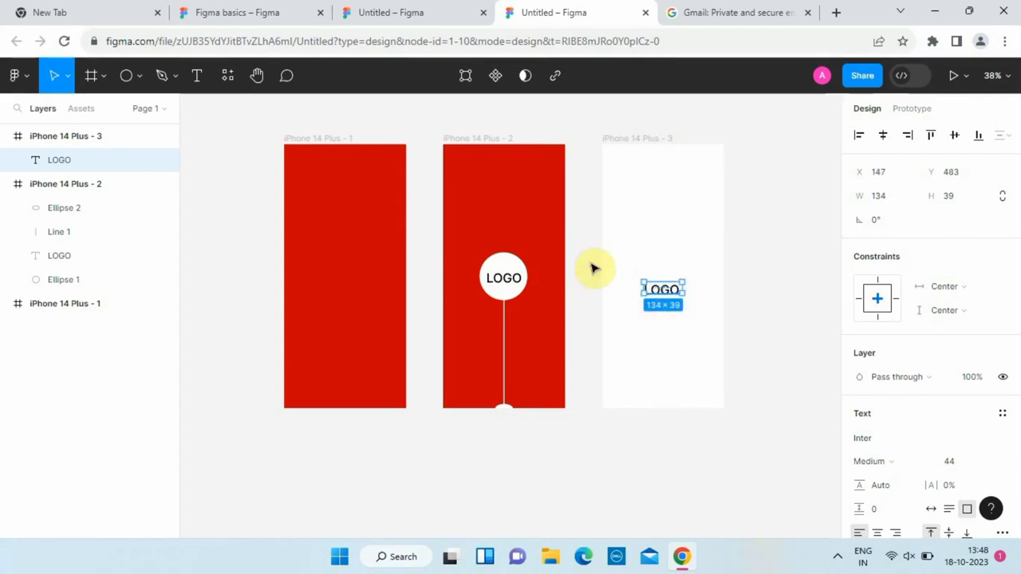
Step: Replace the copied text in the third frame with "Homepage"
double_click(663, 292)
type("Homepage")
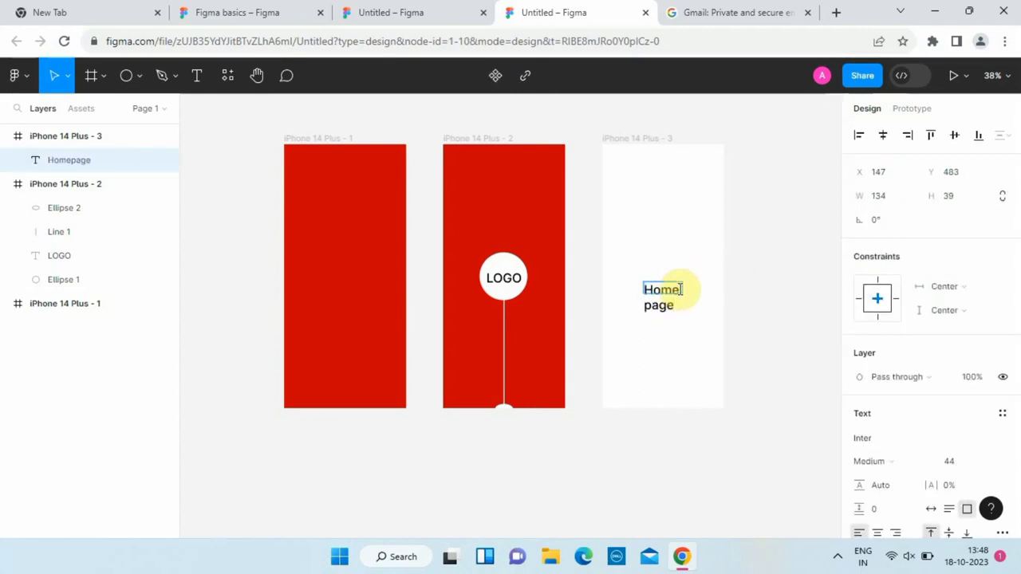
key("Escape")
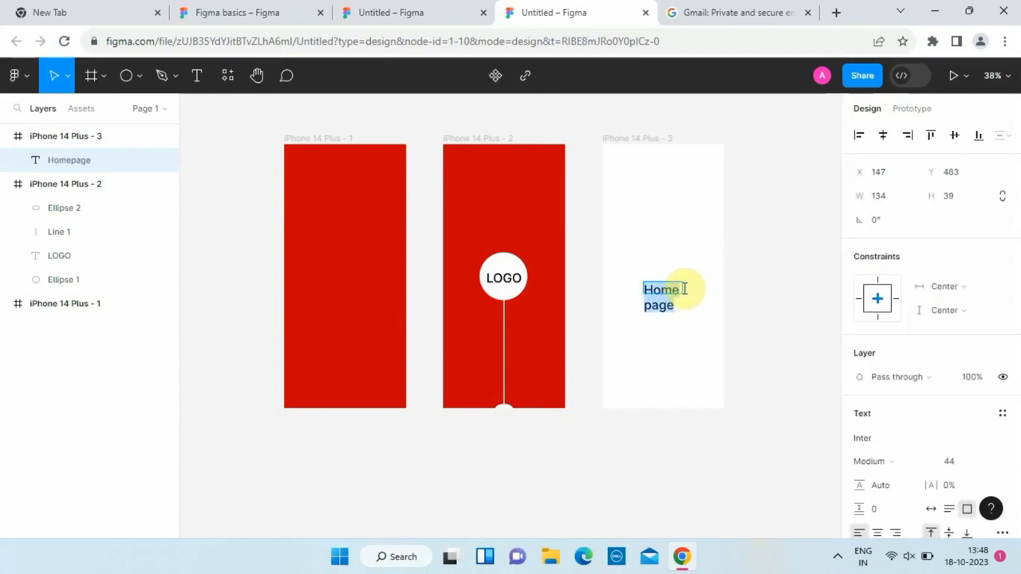
Step: Widen the Homepage text box to 235 so the word fits on one line, and move it toward the third frame's horizontal center
left_click_drag(684, 289, 710, 289)
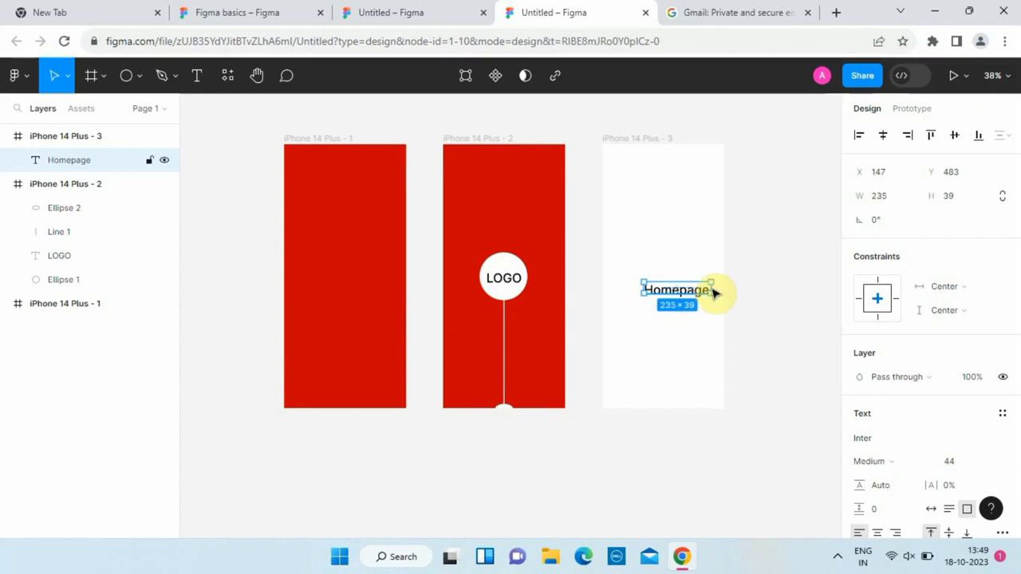
left_click(792, 291)
left_click(680, 290)
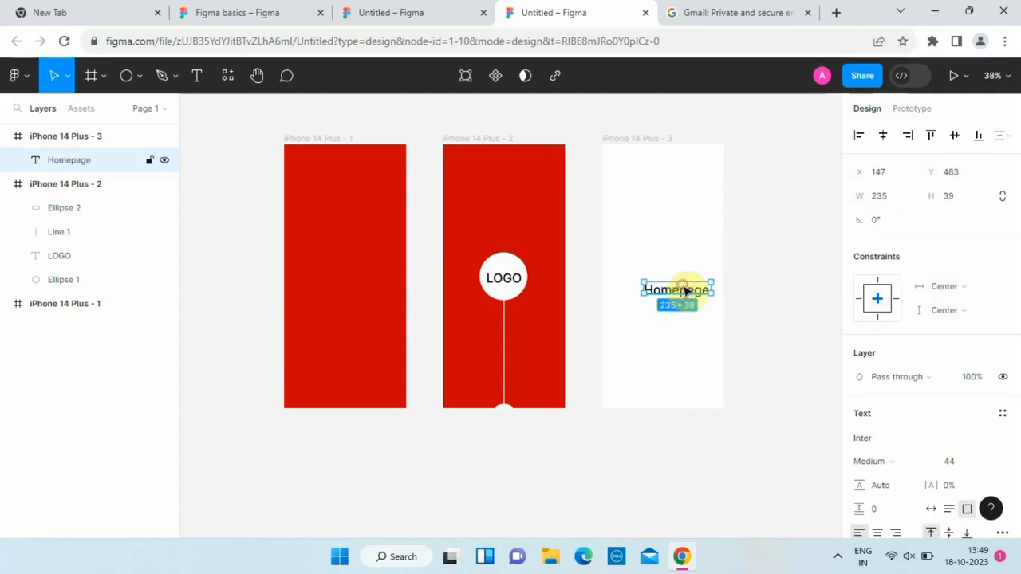
left_click_drag(686, 291, 672, 292)
Step: Change the Homepage text's fill color to CB0000
scroll(917, 449, "down", 3)
left_click(909, 374)
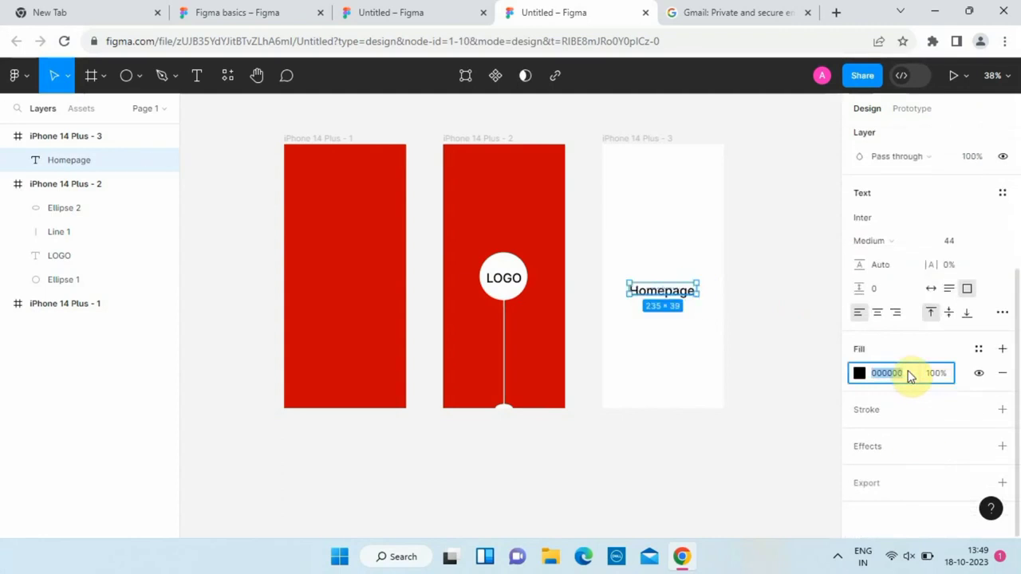
type("CB0000")
key("Return")
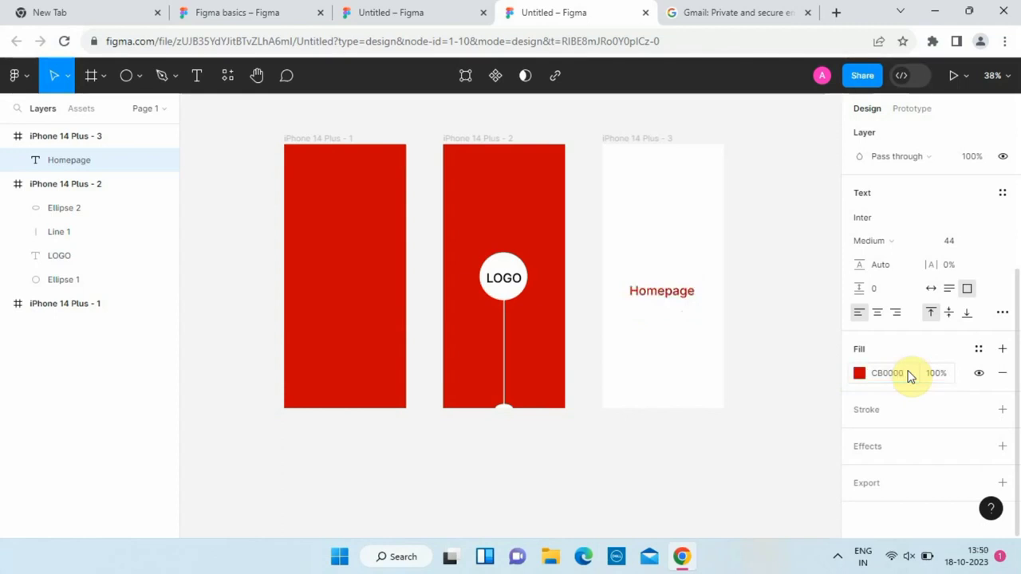
Step: Set the Homepage text's font size to 32 and narrow its text box to a width of 181
left_click(965, 241)
type("32")
key("Return")
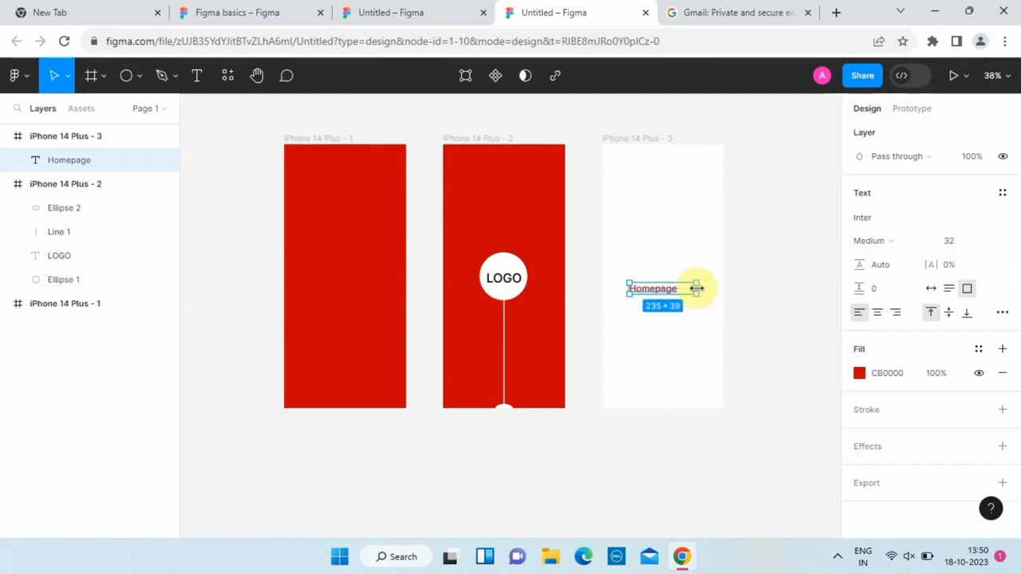
left_click_drag(694, 289, 667, 291)
Step: Change the Homepage text's font weight to Semi Bold
left_click(882, 241)
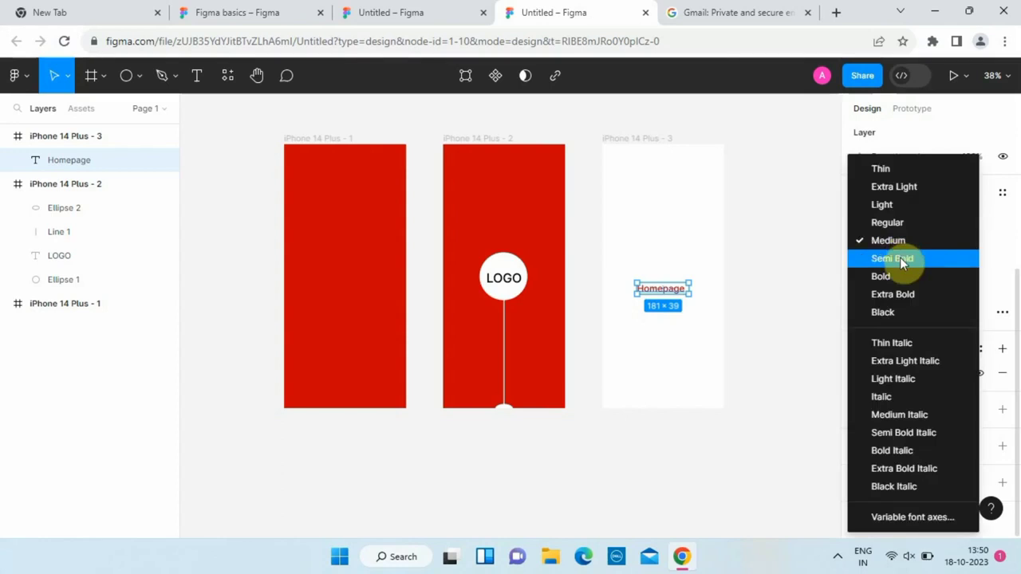
left_click(677, 283)
double_click(681, 287)
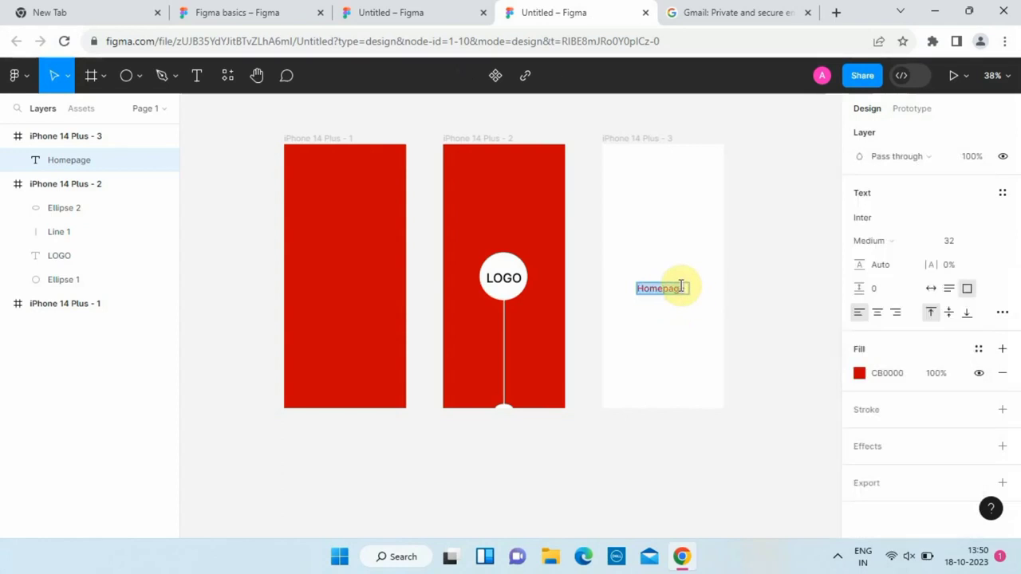
left_click(882, 241)
left_click(902, 258)
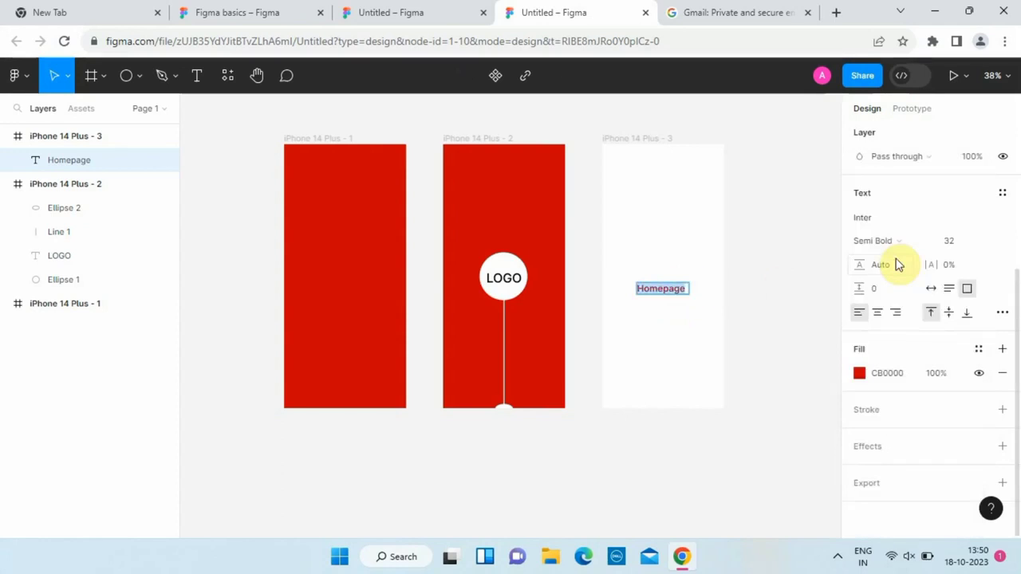
left_click(832, 216)
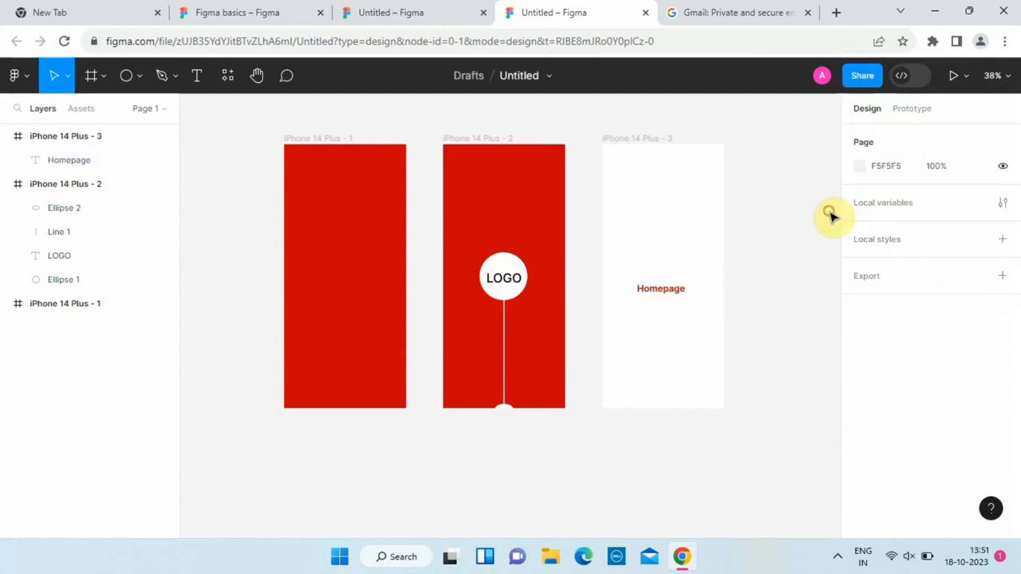
Step: Center the Homepage text vertically and horizontally within the third frame
left_click(673, 293)
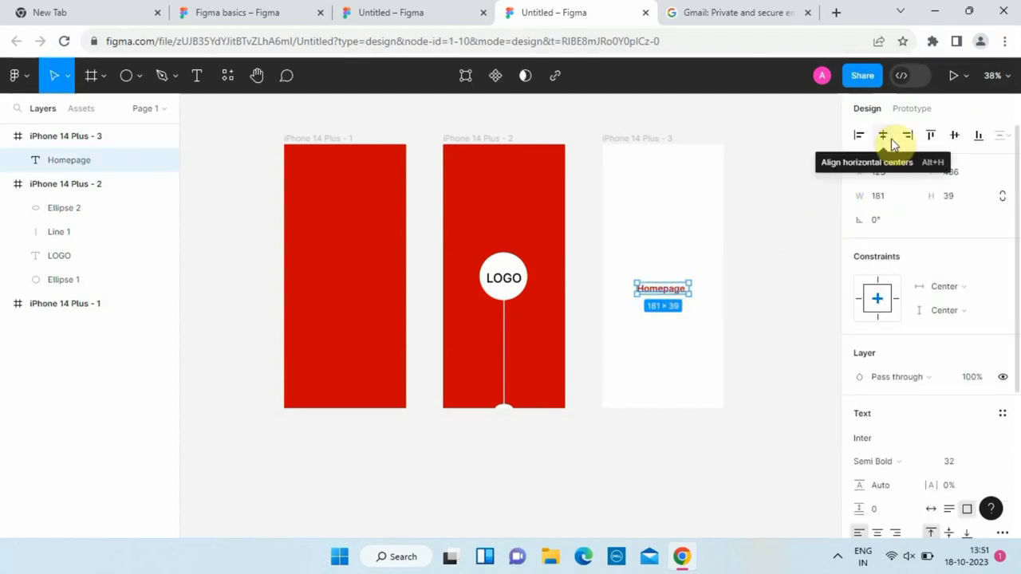
left_click(955, 137)
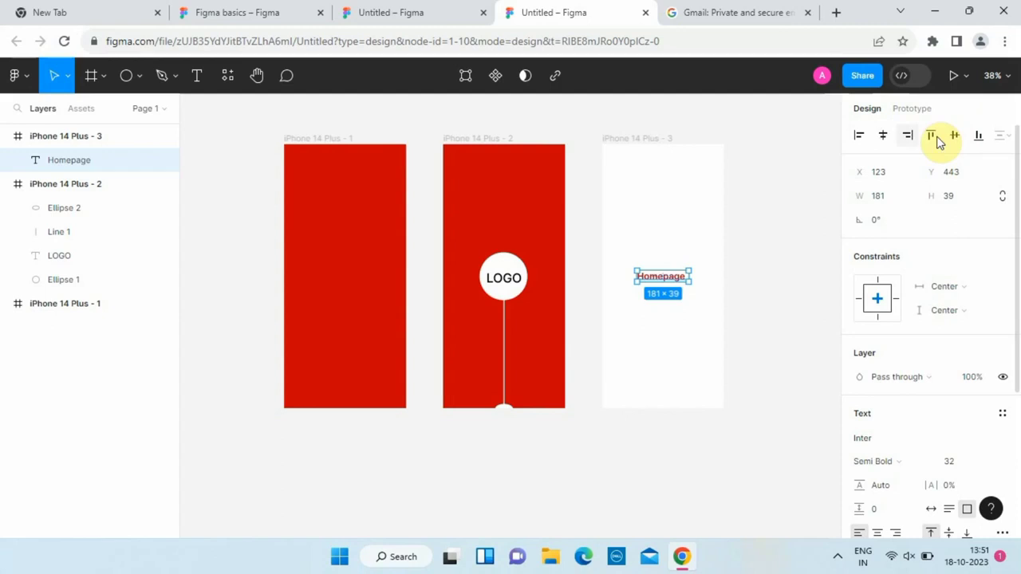
left_click(882, 137)
left_click(795, 226)
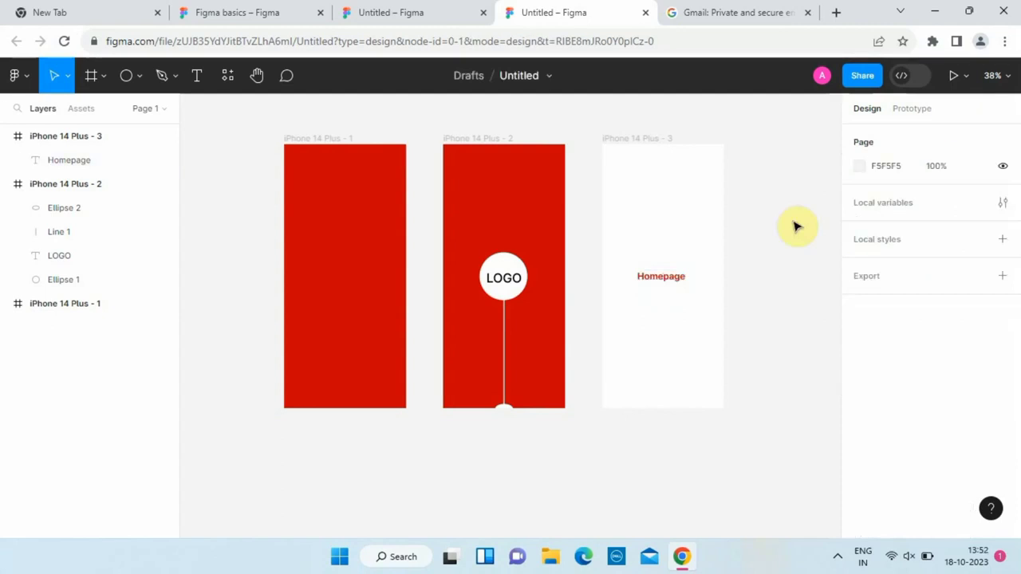
Step: Create a prototype connection from the first frame to the second, triggered After delay with a 1 ms delay
left_click(921, 110)
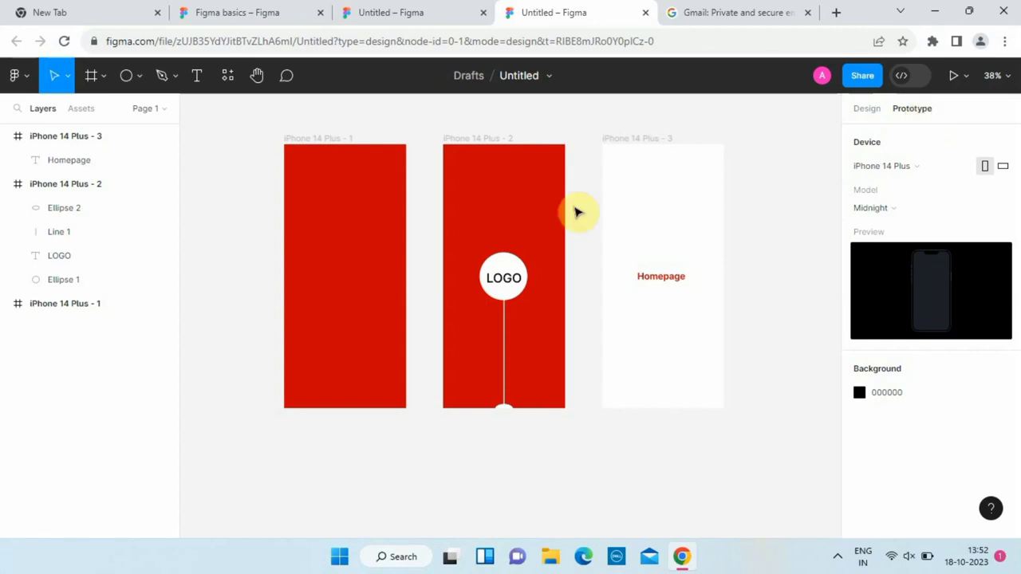
left_click(399, 266)
left_click_drag(407, 277, 446, 276)
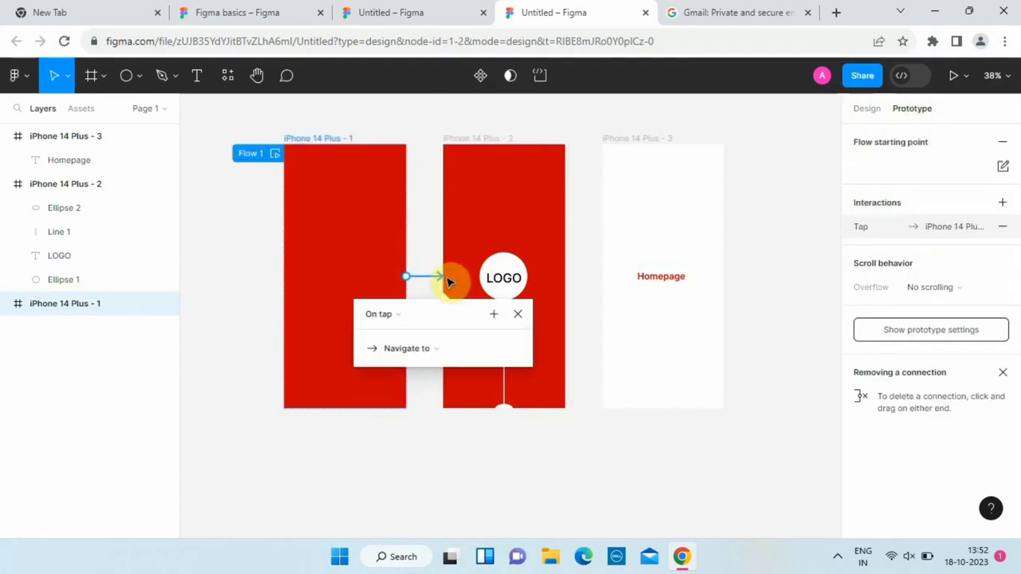
left_click(378, 313)
left_click(392, 338)
left_click(382, 340)
left_click(382, 340)
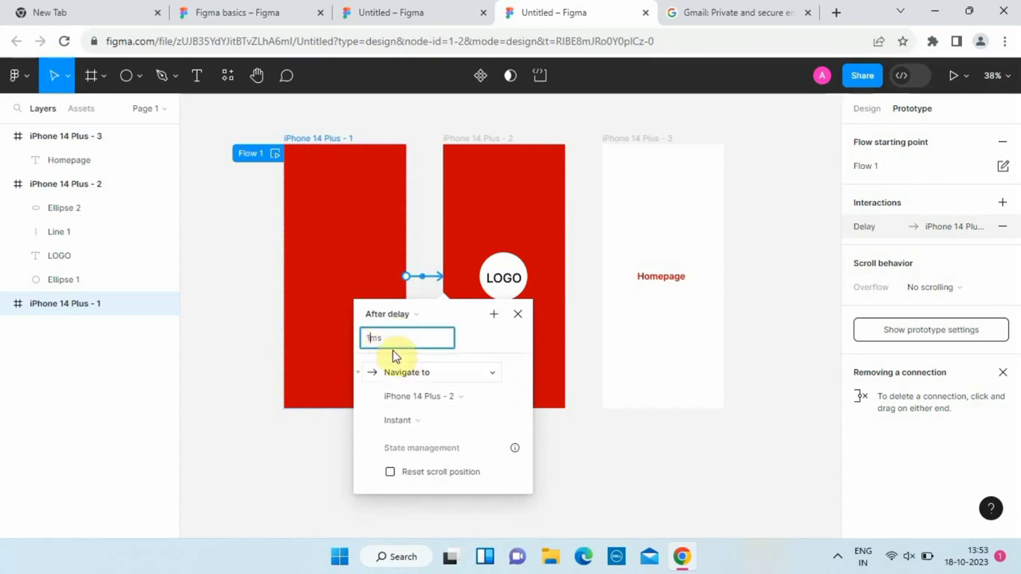
Step: Keep the first connection's action as Navigate to and give it a downward Move out animation
left_click(421, 371)
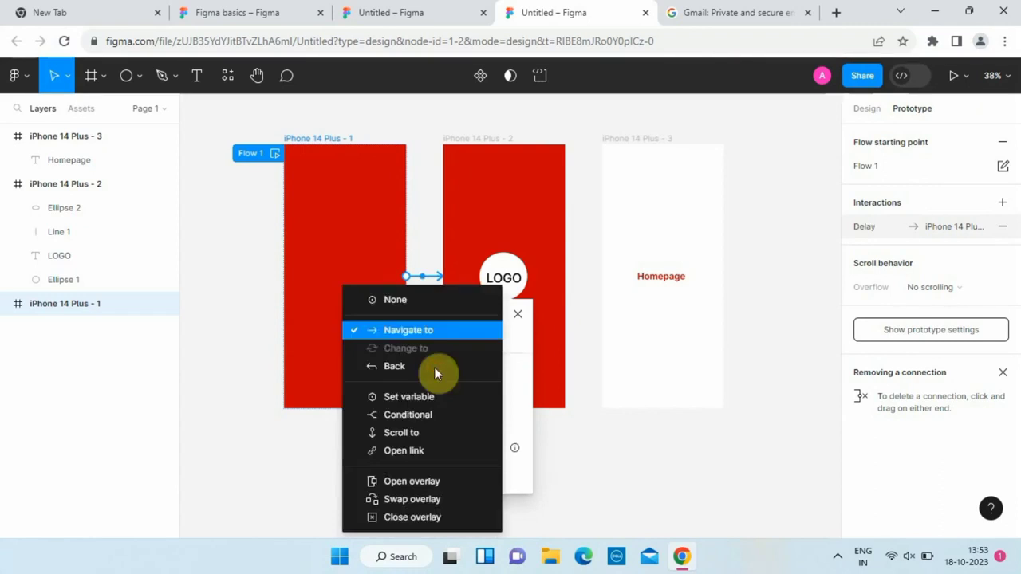
left_click(381, 330)
left_click(417, 421)
left_click(424, 463)
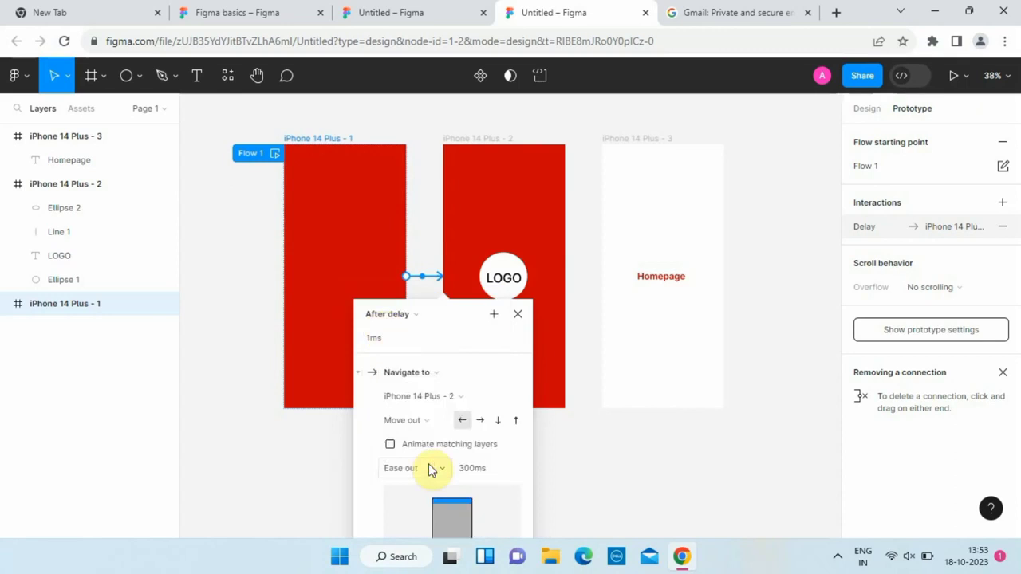
left_click(497, 421)
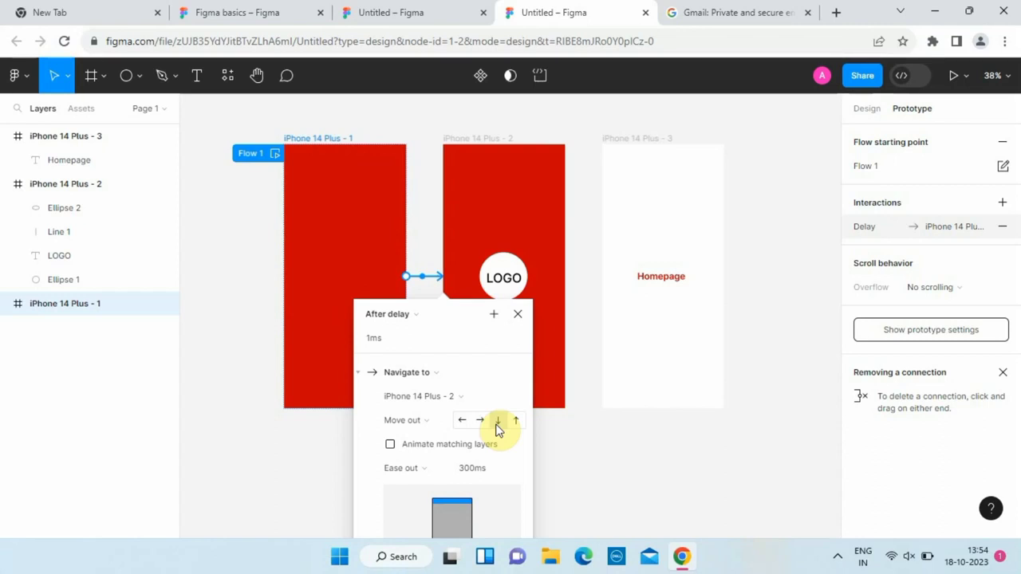
scroll(497, 429, "down", 3)
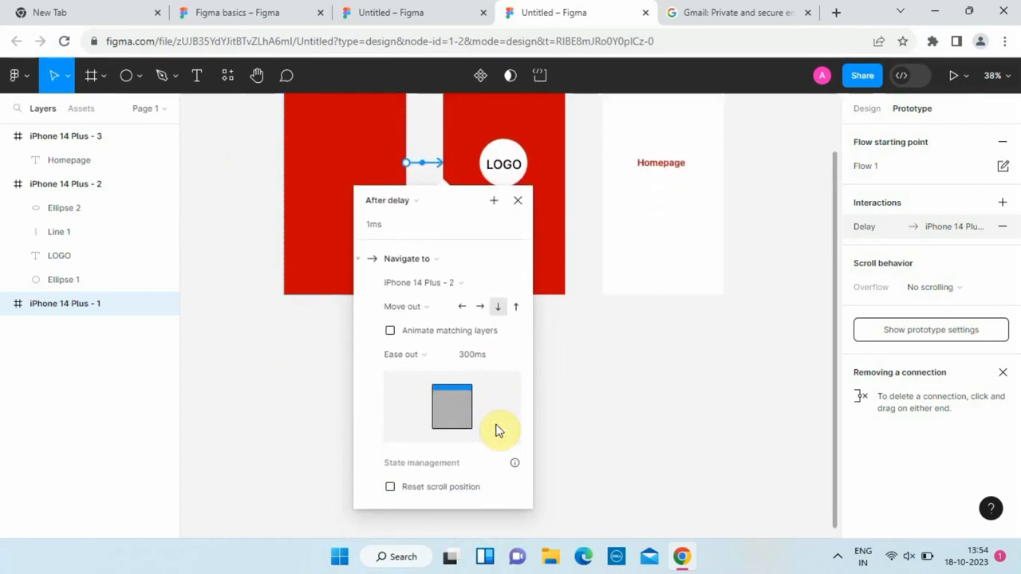
Step: Set the first connection's animation easing to Slow with a duration of 800 ms
left_click(401, 354)
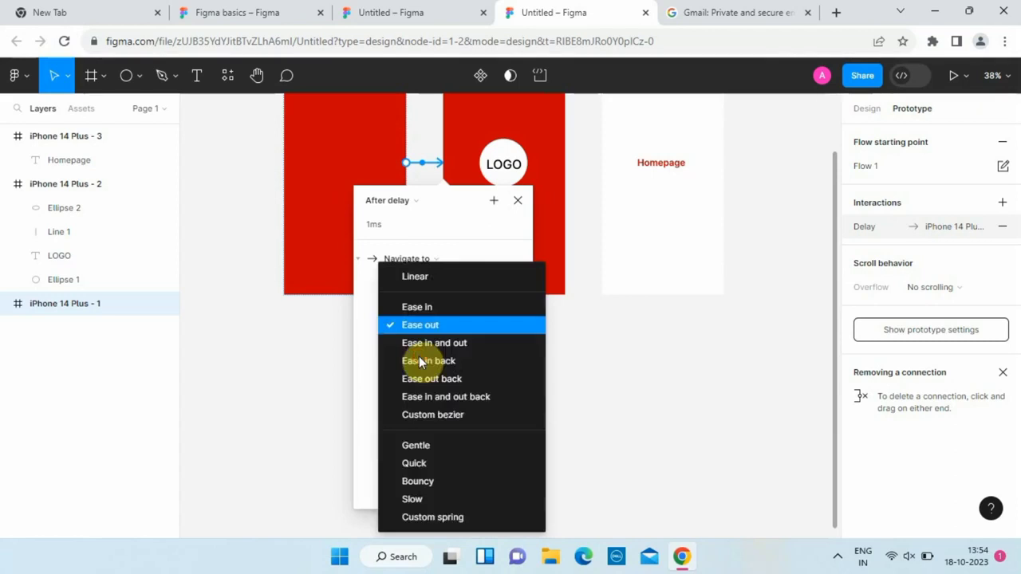
left_click(423, 498)
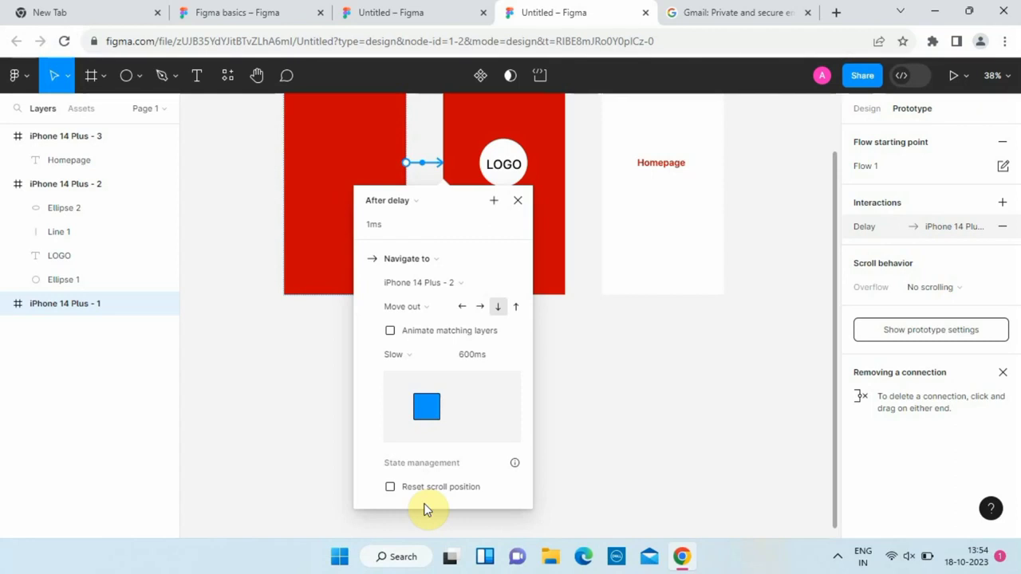
left_click(474, 356)
left_click(474, 360)
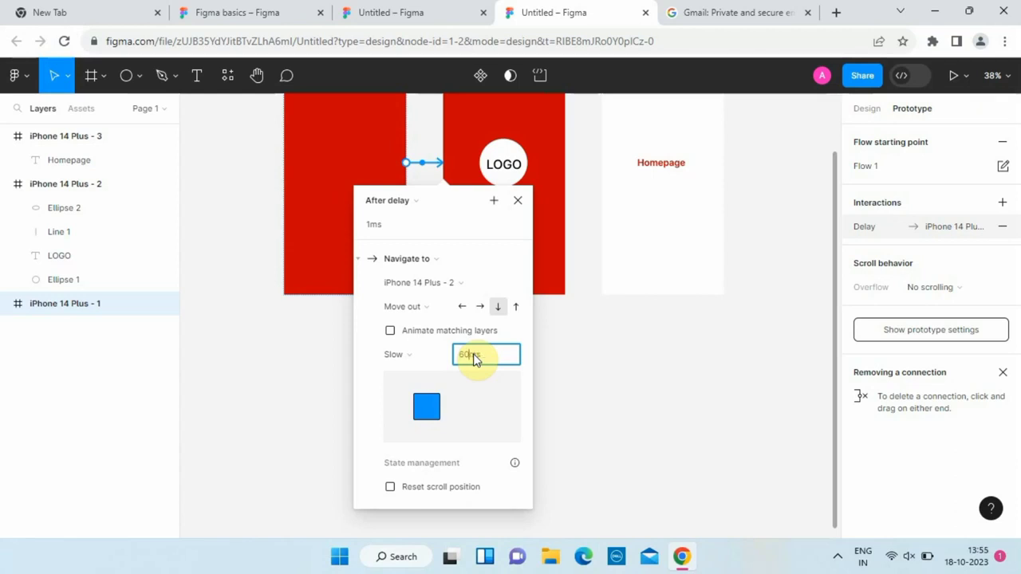
type("800")
left_click(519, 202)
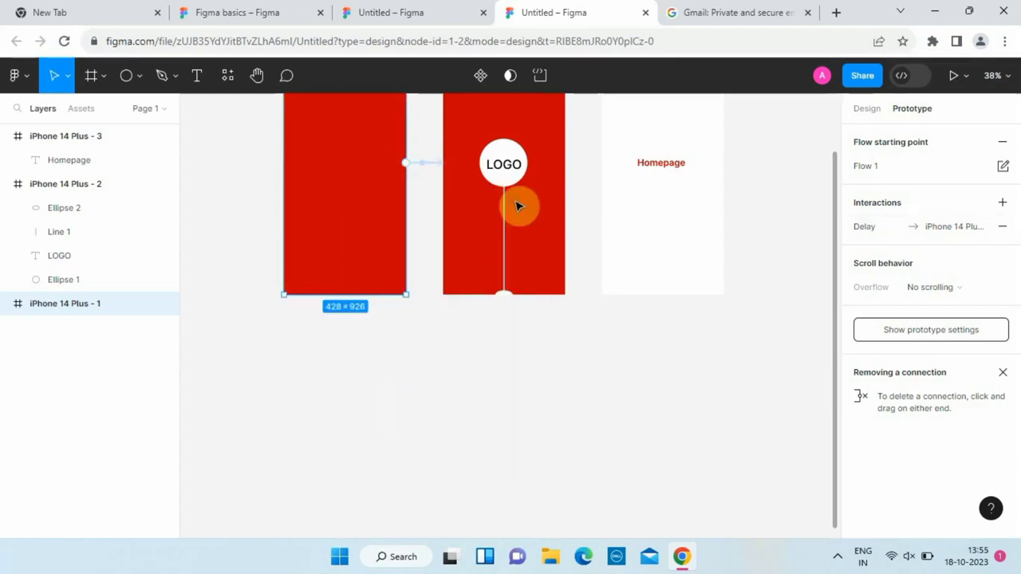
Step: Connect the second frame to the third with a Navigate to interaction triggered After delay at 50 ms
scroll(478, 239, "up", 3)
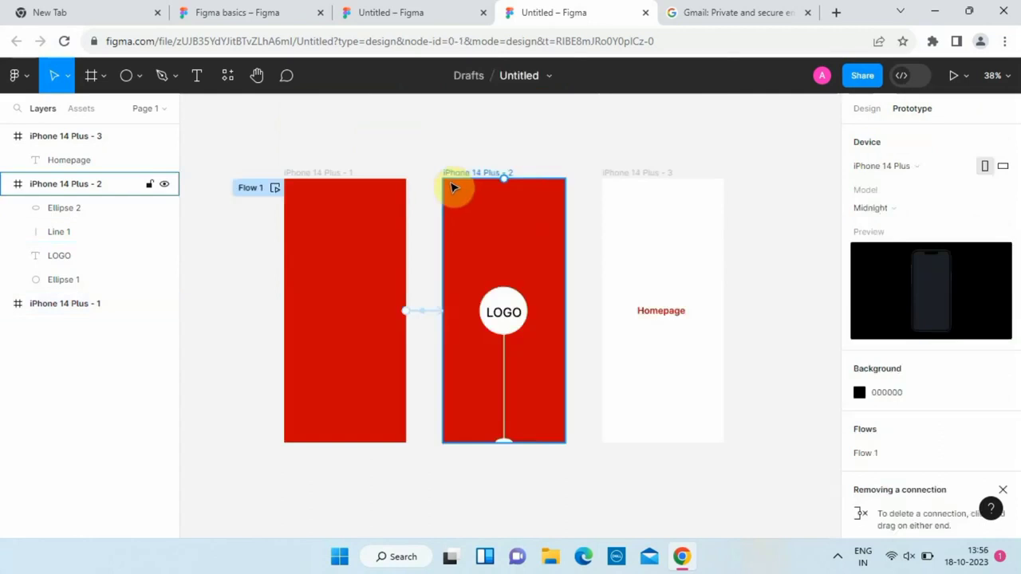
left_click(453, 178)
left_click_drag(567, 312, 608, 319)
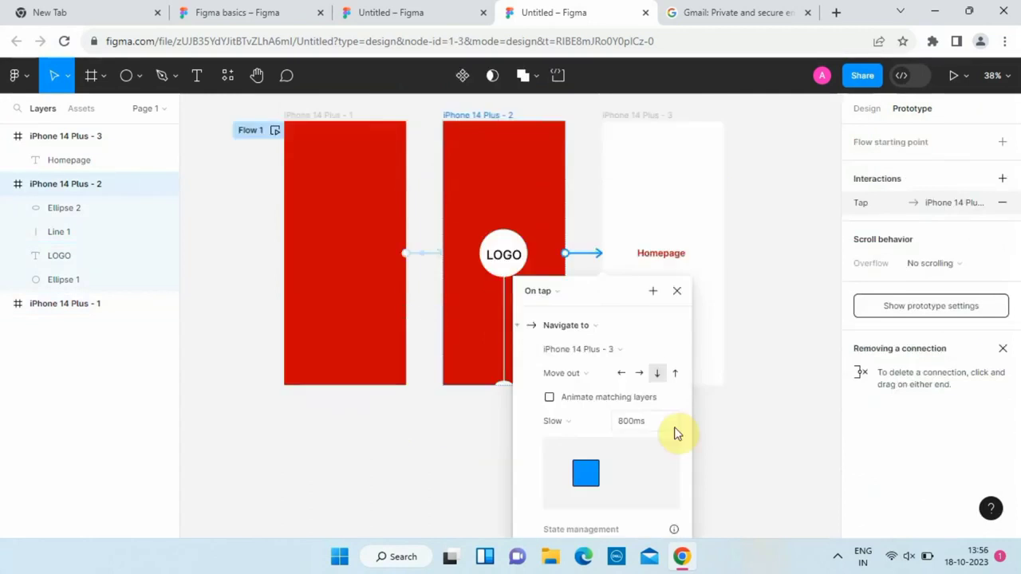
left_click(568, 326)
left_click(582, 326)
left_click(562, 291)
left_click(558, 476)
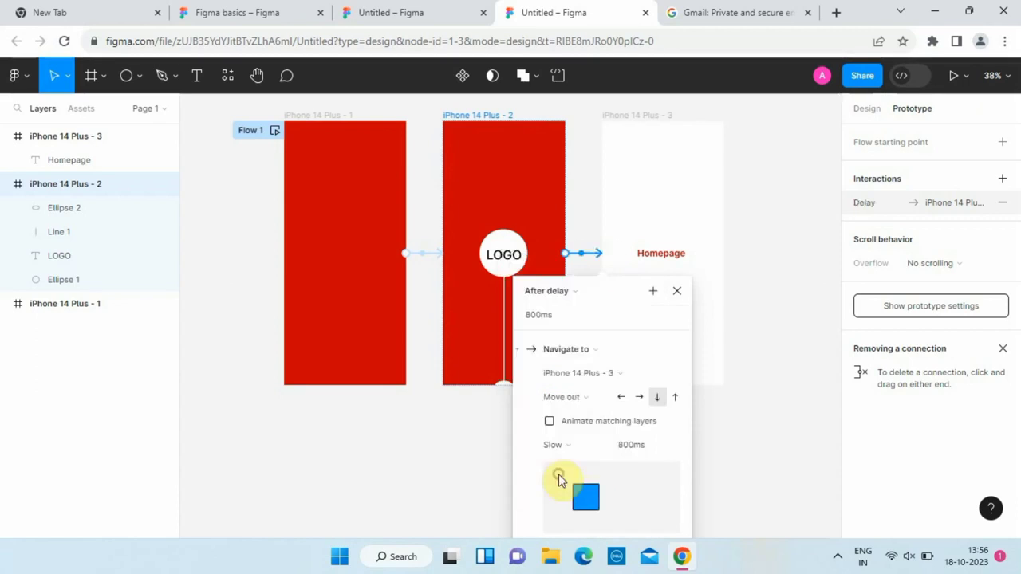
left_click(542, 316)
type("50")
Step: Change the second connection's animation to Push with an upward direction
left_click(565, 349)
left_click(588, 333)
left_click(561, 396)
left_click(581, 418)
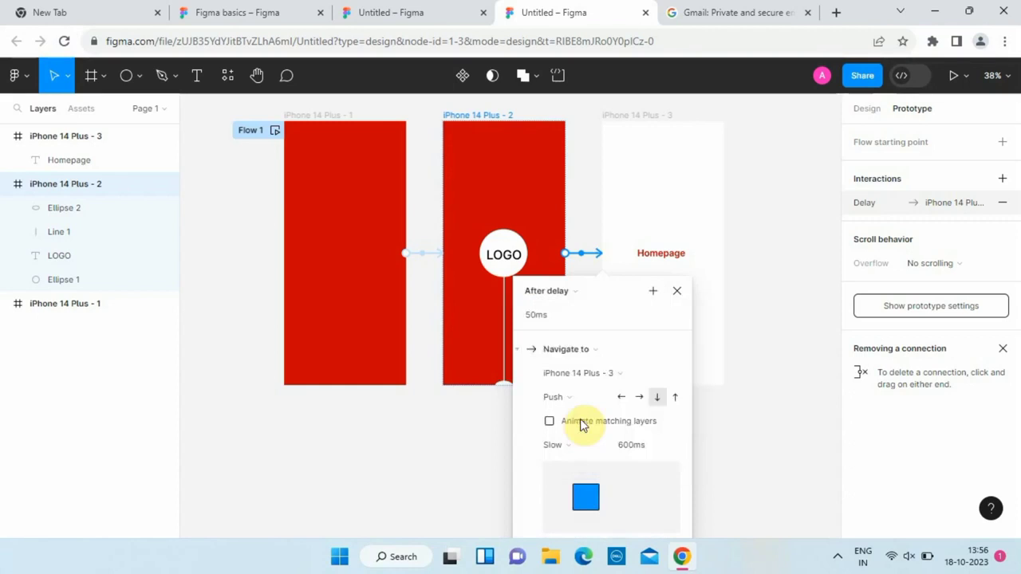
left_click(678, 400)
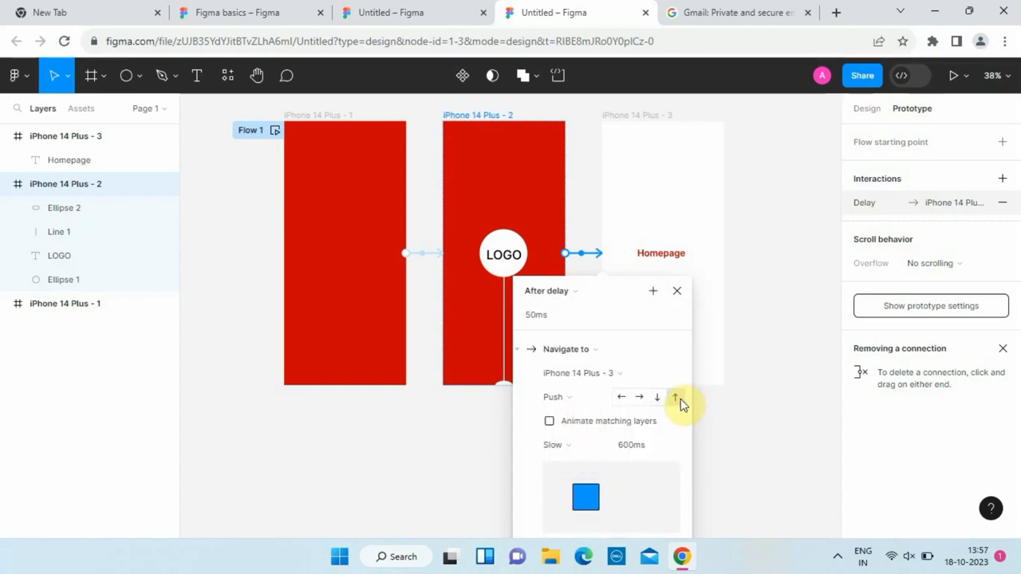
Step: Set the second connection's animation easing to Linear with a duration of 150 ms
left_click(558, 445)
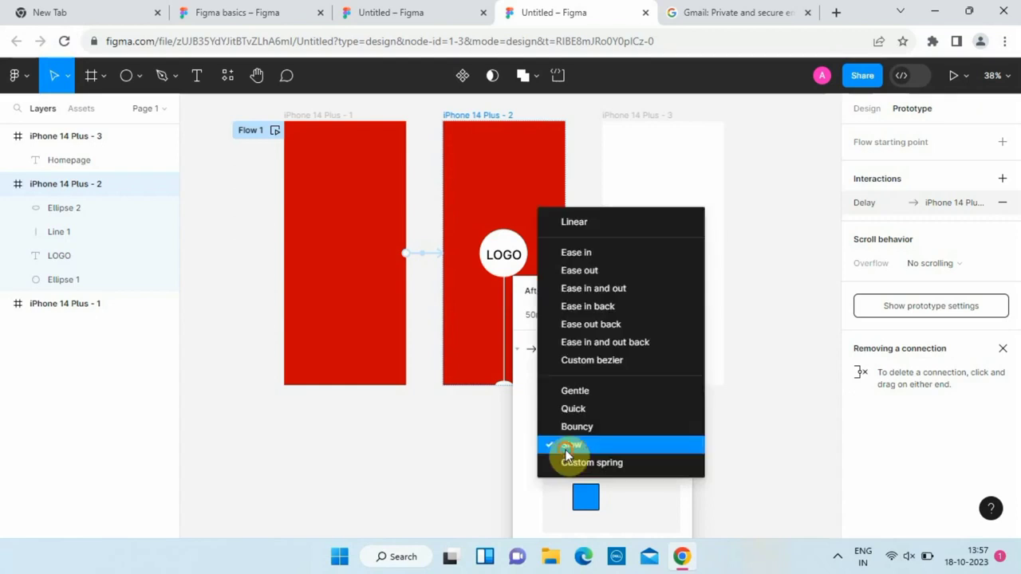
left_click(585, 227)
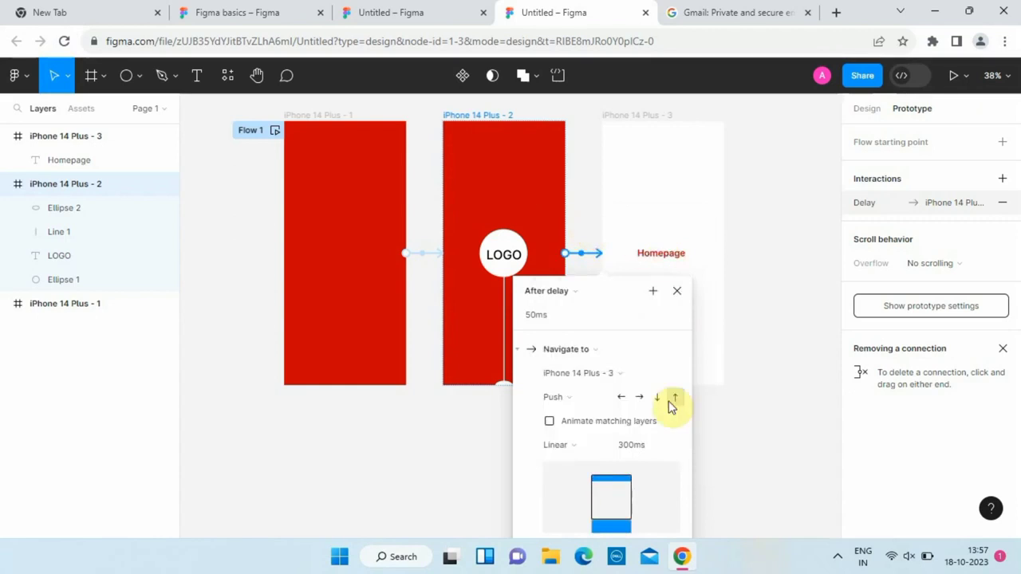
left_click(638, 446)
type("150")
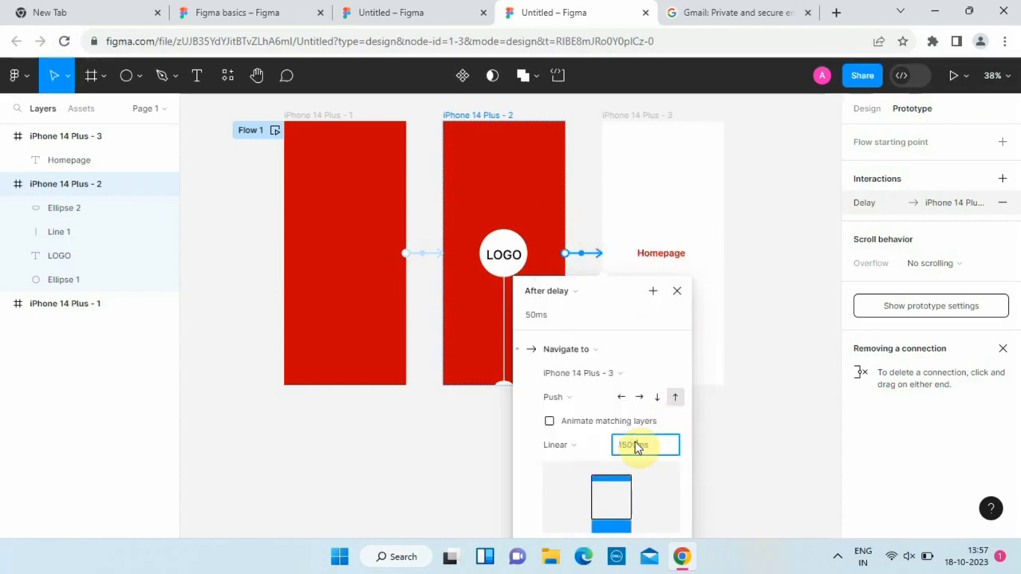
left_click(676, 292)
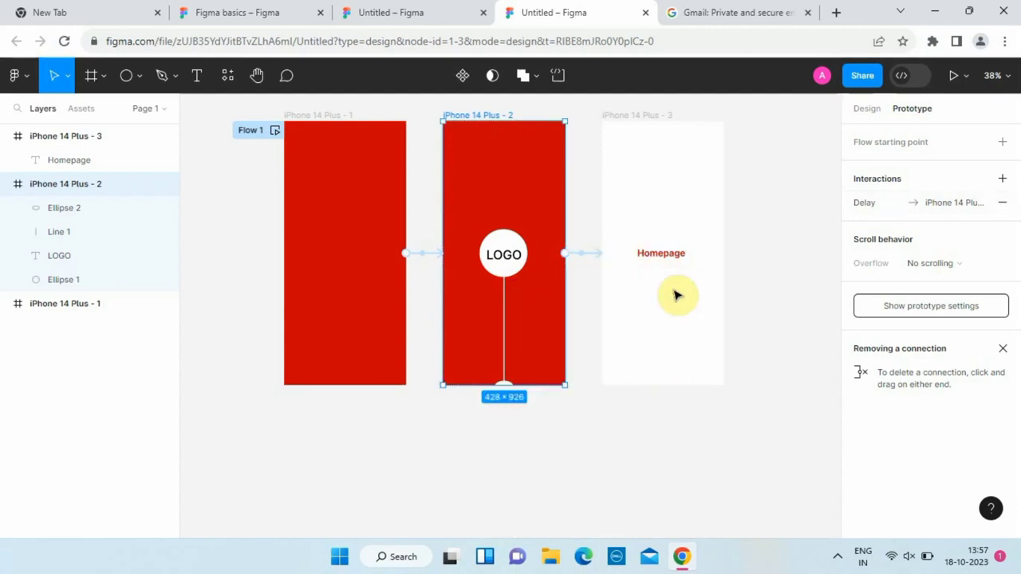
Step: Select the first frame and present the prototype starting from it
key("Tab")
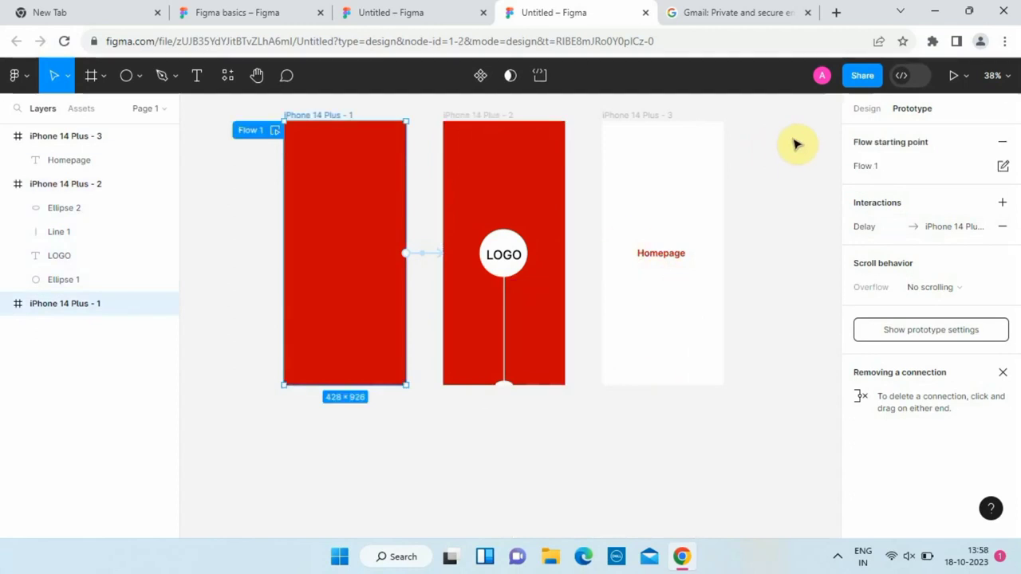
left_click(955, 75)
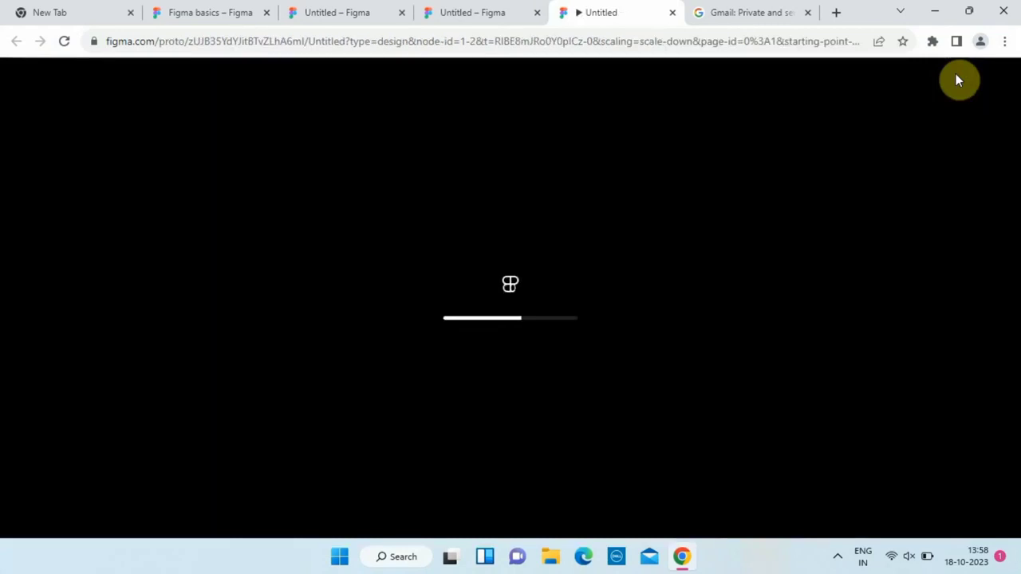